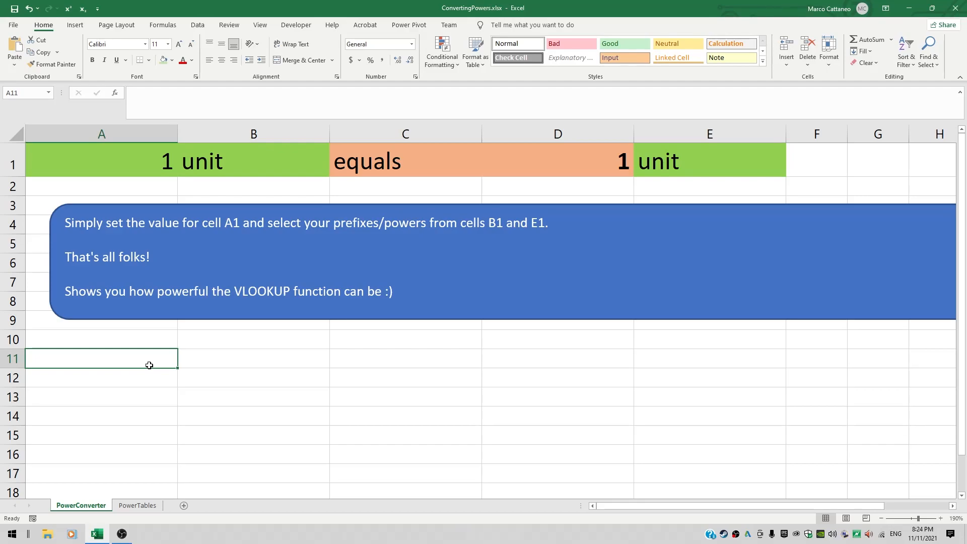
Step: Enter the label "? Kilometers" in cell C11 and "5.5 millimeters" in cell A11
{"action": "key", "text": "Right"}
{"action": "key", "text": "Right"}
{"action": "type", "text": "? "}
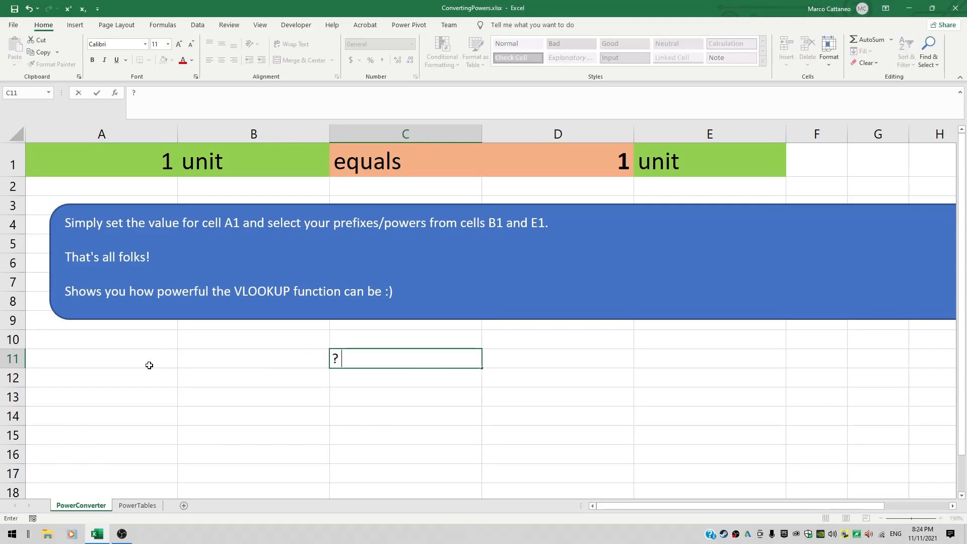
{"action": "type", "text": "Kilometers"}
{"action": "key", "text": "Return"}
{"action": "left_click", "coordinate": [149, 365]}
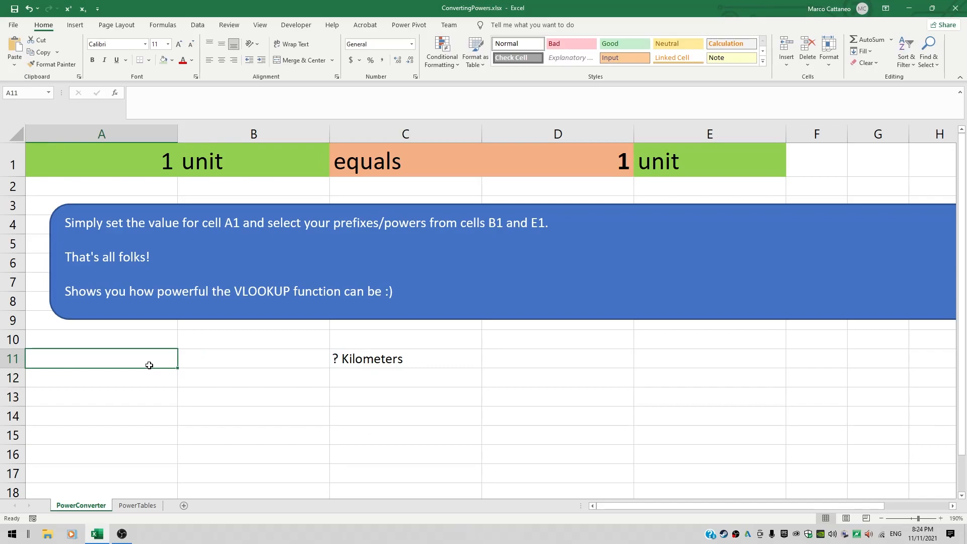
{"action": "type", "text": "5.5 millimeters"}
{"action": "key", "text": "Return"}
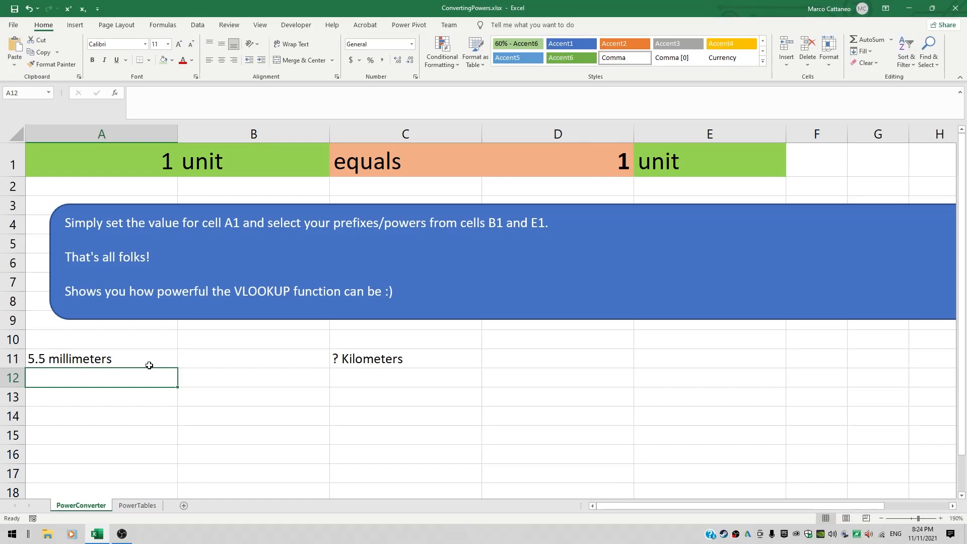
Step: Enter the conversion factors below the labels: =1/1000 in cell A12 and 1000 in cell C12
{"action": "type", "text": "=1/1000"}
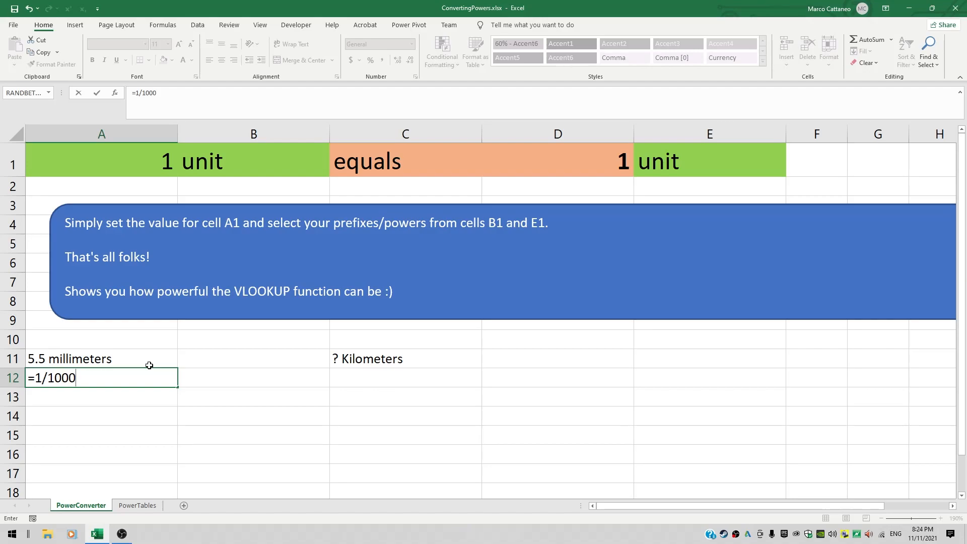
{"action": "key", "text": "Return"}
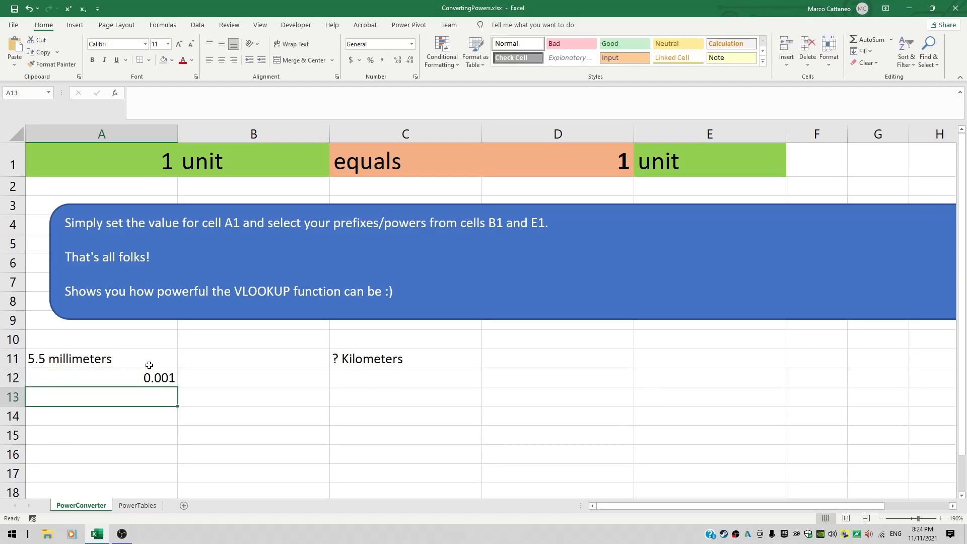
{"action": "key", "text": "Up"}
{"action": "key", "text": "Right"}
{"action": "key", "text": "Right"}
{"action": "type", "text": "1000"}
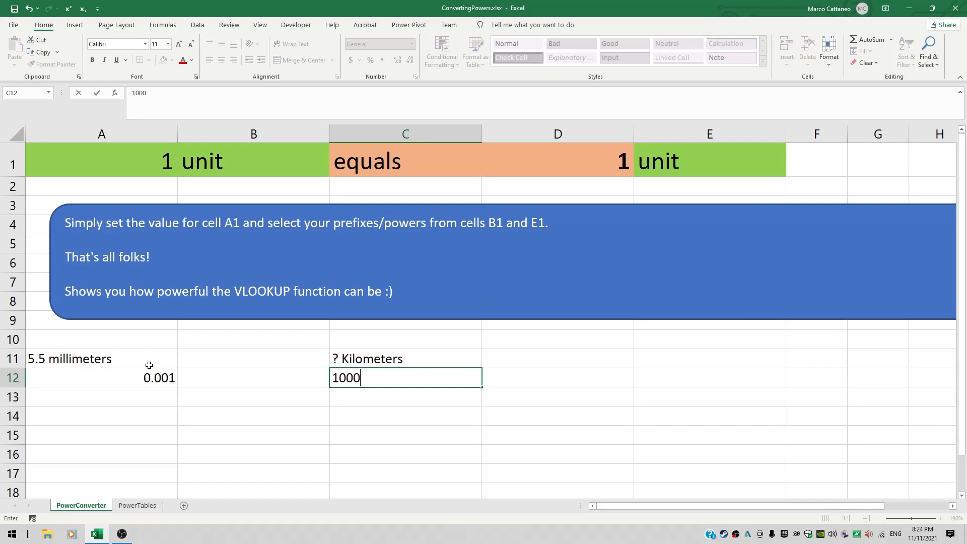
{"action": "key", "text": "Return"}
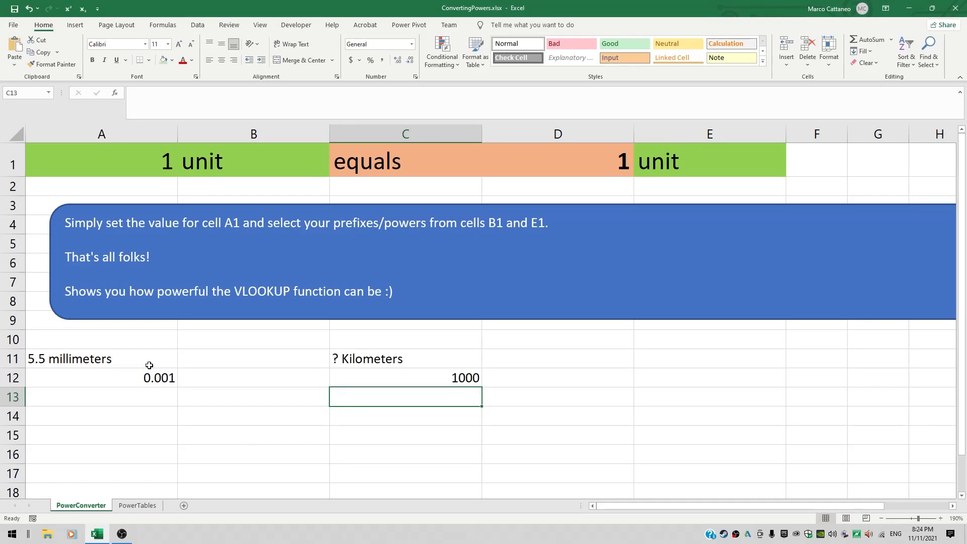
Step: Enter the base unit label METERS in cell B11, between the millimeters and Kilometers labels
{"action": "key", "text": "Left"}
{"action": "key", "text": "Left"}
{"action": "key", "text": "Up"}
{"action": "key", "text": "Up"}
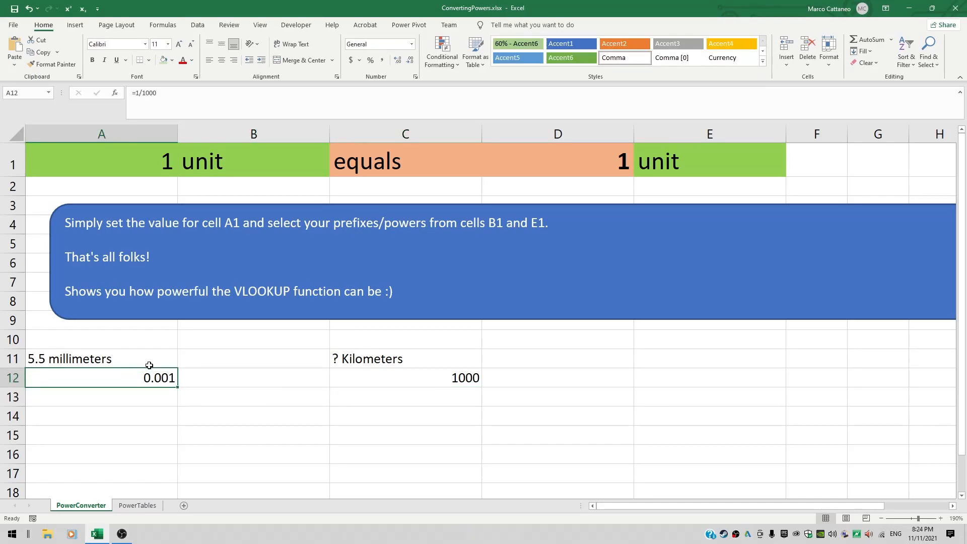
{"action": "key", "text": "Right"}
{"action": "key", "text": "Right"}
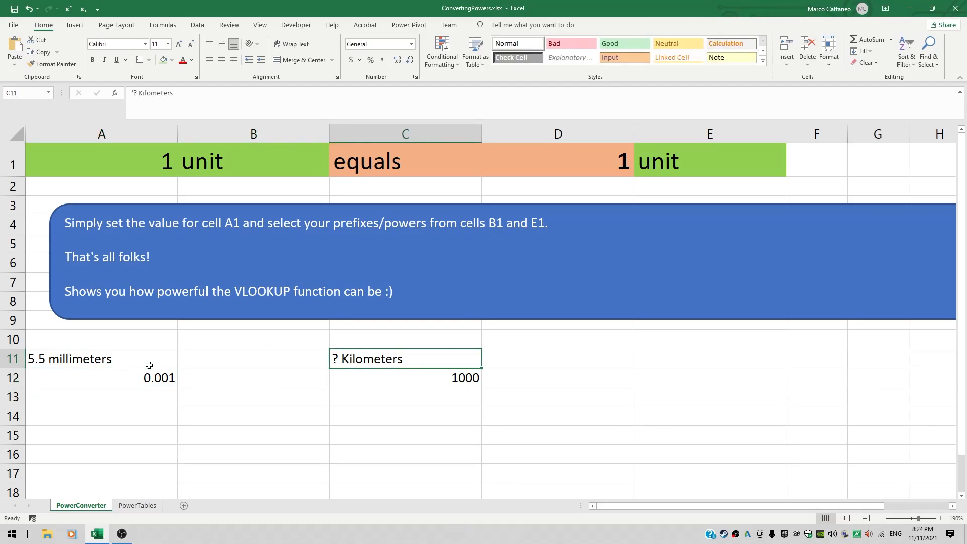
{"action": "key", "text": "Left"}
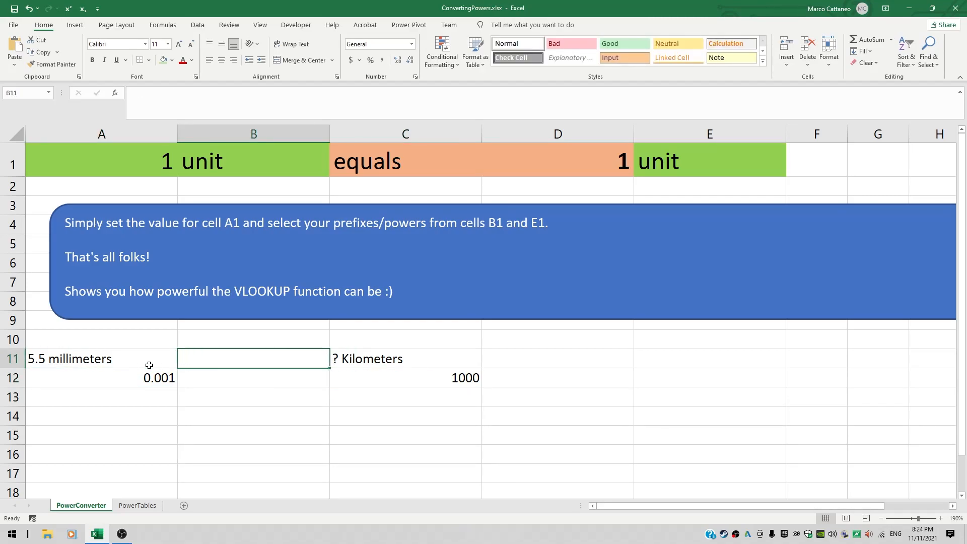
{"action": "type", "text": "METERS"}
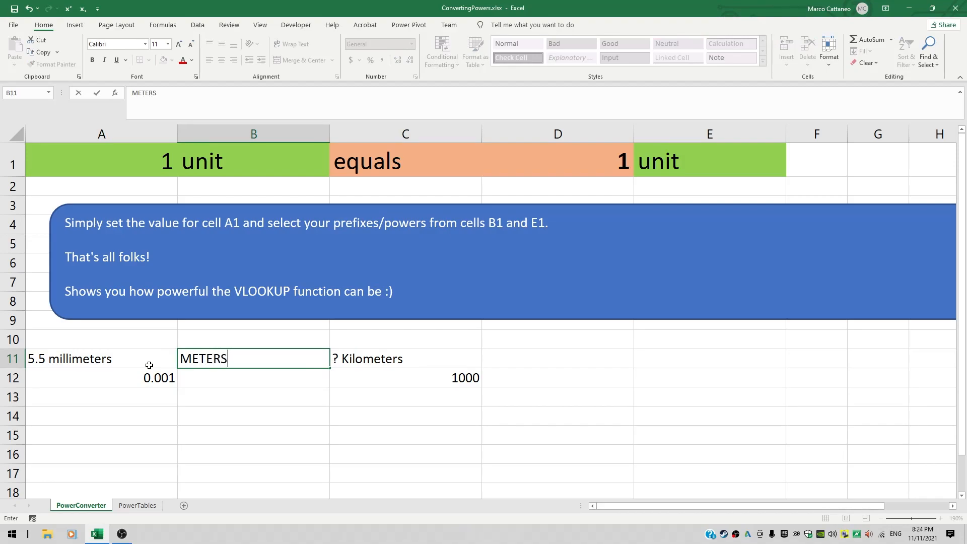
{"action": "key", "text": "Return"}
Step: Enter the millimeter factor as a power of ten in cell A13 with the formula =10^-3
{"action": "key", "text": "Down"}
{"action": "key", "text": "Left"}
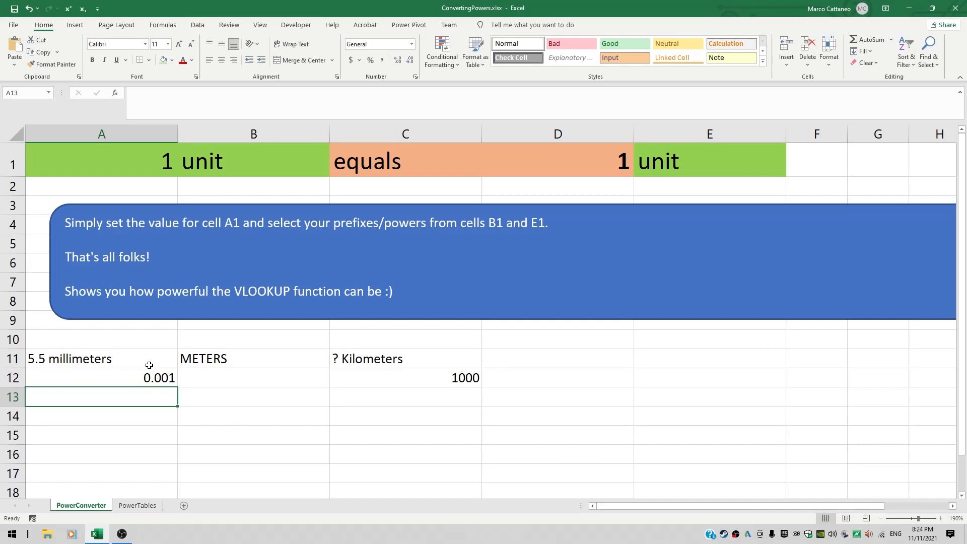
{"action": "type", "text": "="}
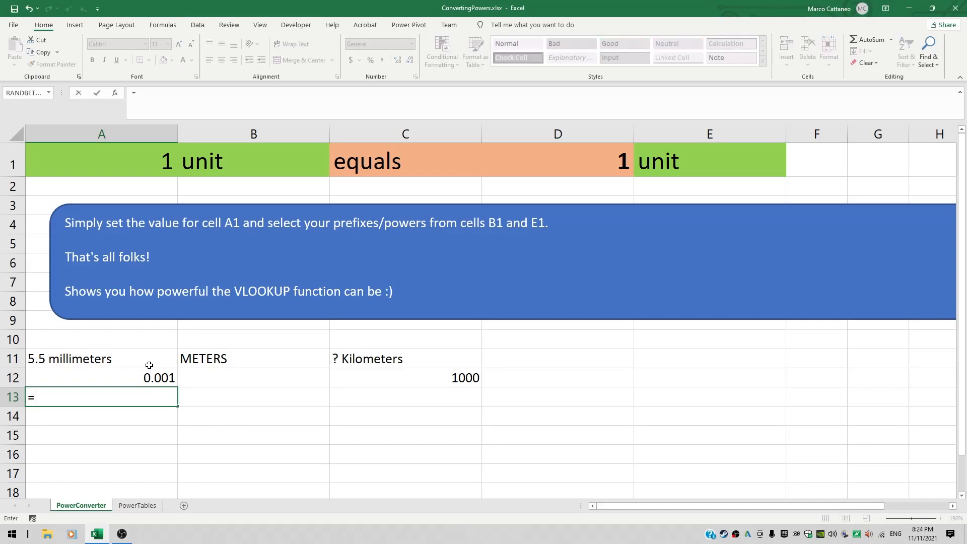
{"action": "type", "text": "10^-3"}
{"action": "key", "text": "Return"}
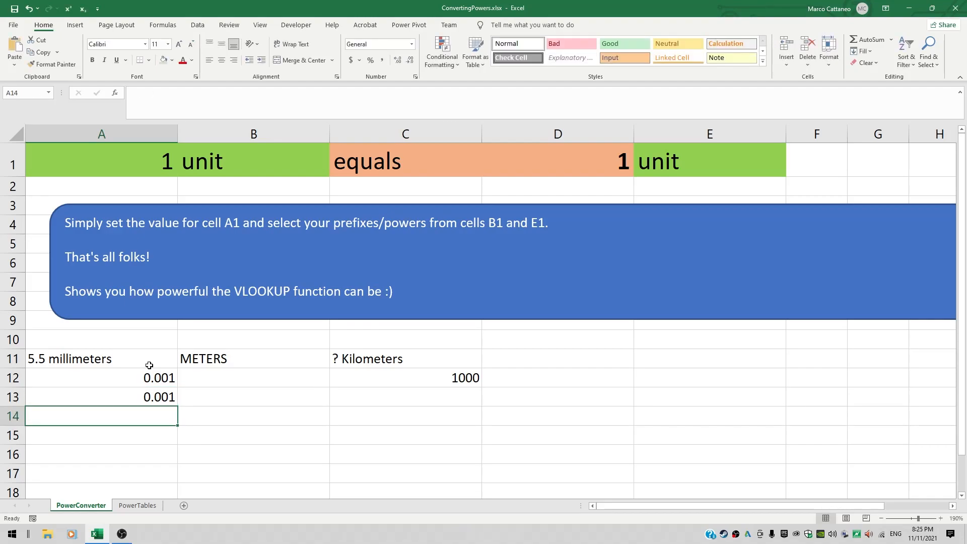
Step: Enter the millimeter factor with the POWER function in cell A14 as =POWER(10,-3)
{"action": "type", "text": "=poweer"}
{"action": "key", "text": "BackSpace"}
{"action": "key", "text": "BackSpace"}
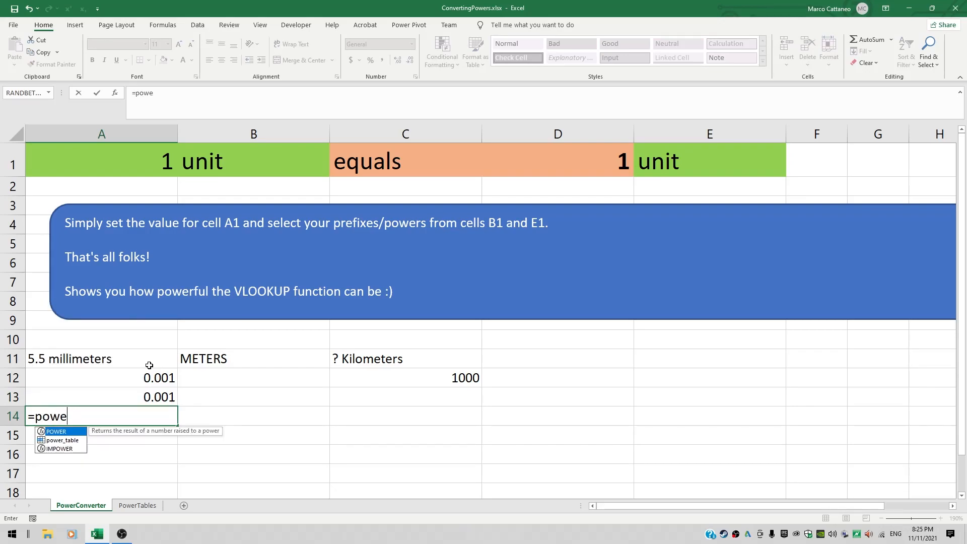
{"action": "type", "text": "r("}
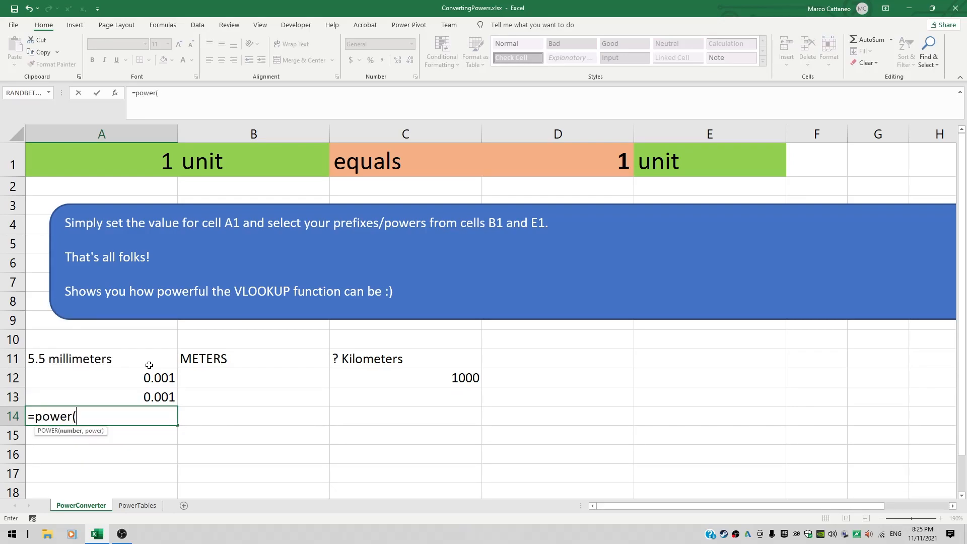
{"action": "type", "text": "10,-3_"}
{"action": "key", "text": "BackSpace"}
{"action": "type", "text": ")"}
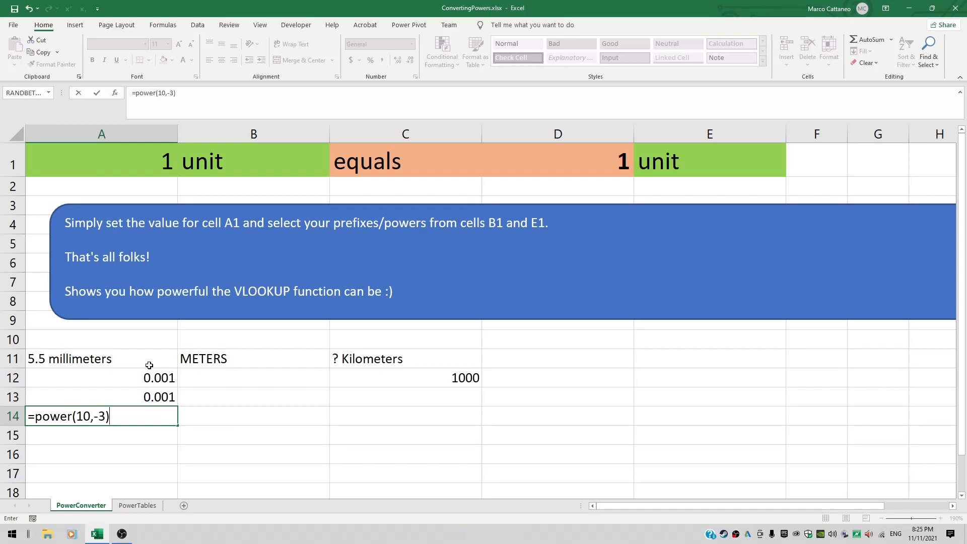
{"action": "key", "text": "Return"}
Step: Enter the kilometer factor as =10^3 in cell C13 and as =POWER(10,3) in cell C14
{"action": "key", "text": "Up"}
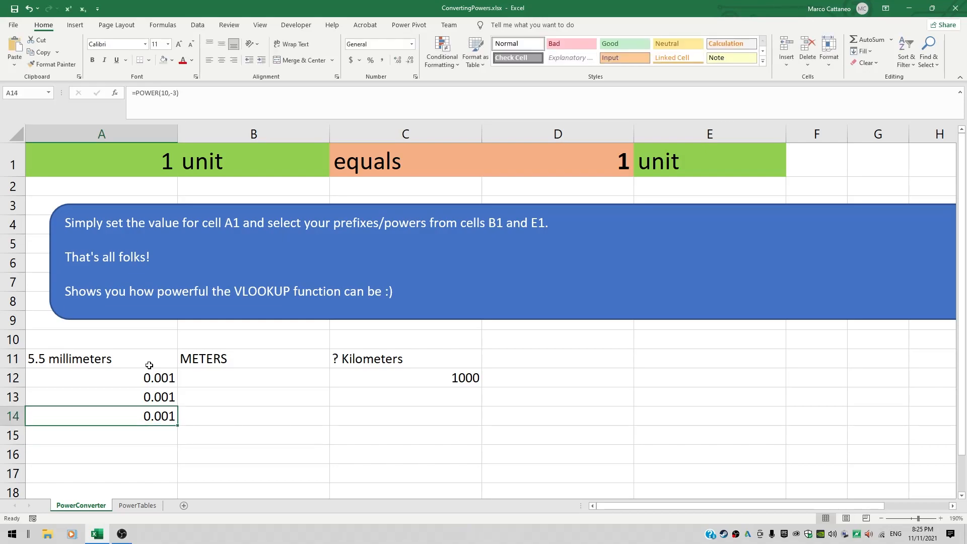
{"action": "key", "text": "Up"}
{"action": "key", "text": "Right"}
{"action": "key", "text": "Right"}
{"action": "type", "text": "="}
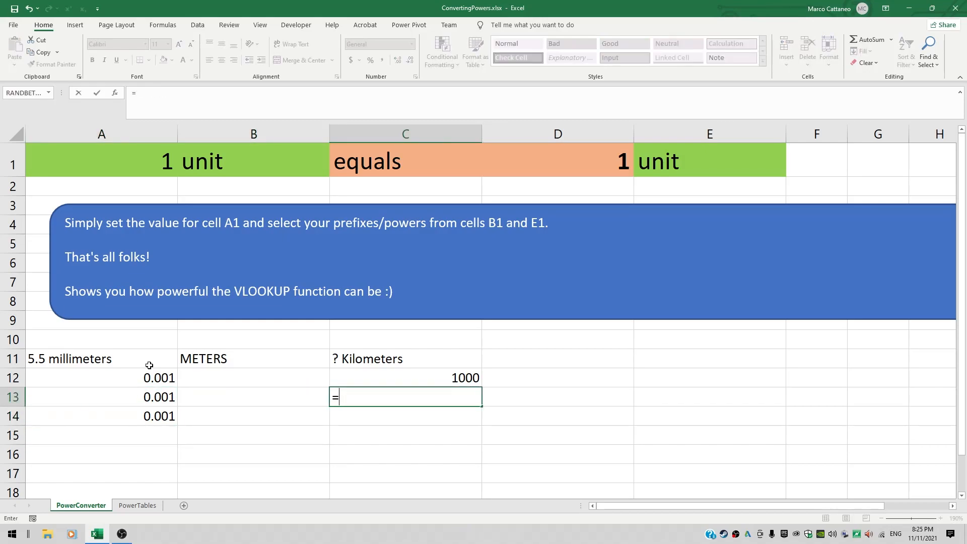
{"action": "type", "text": "10^3"}
{"action": "key", "text": "Return"}
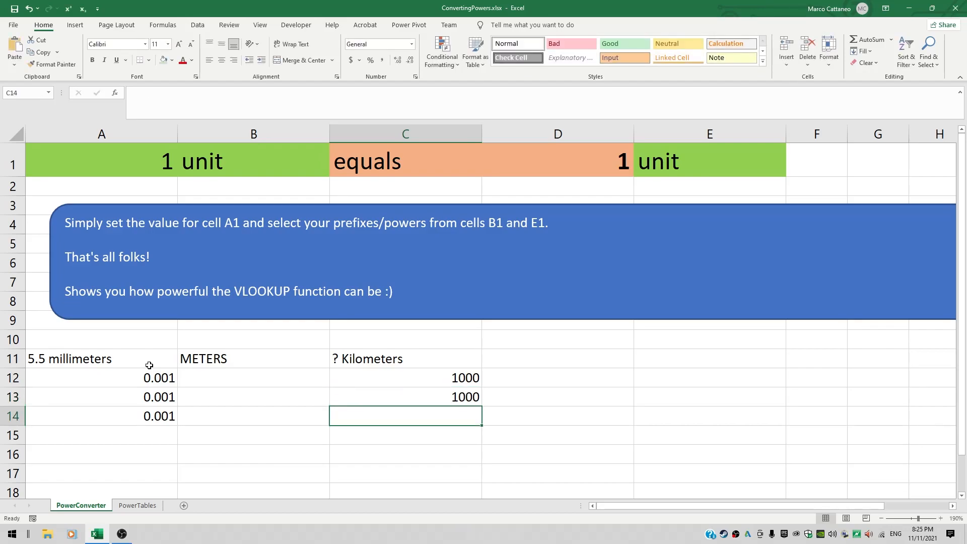
{"action": "type", "text": "=power"}
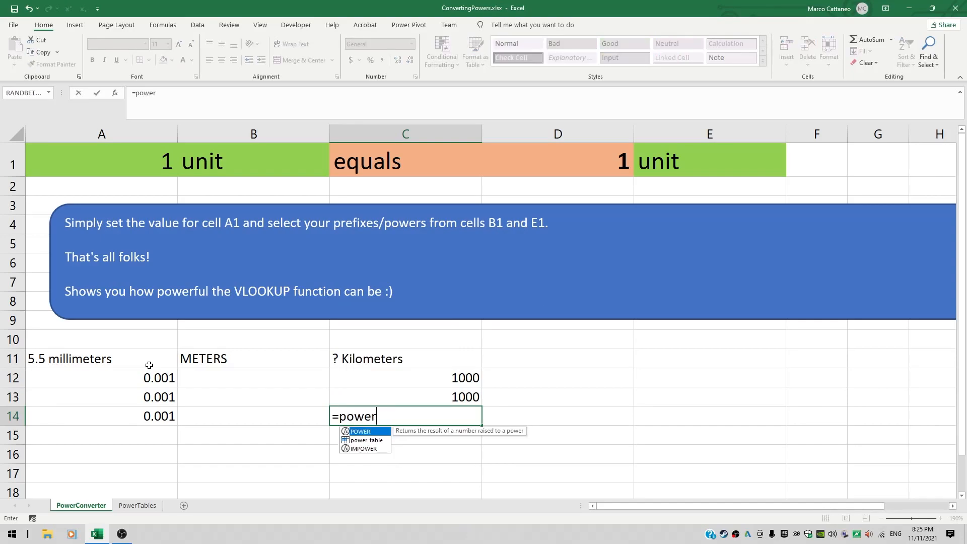
{"action": "type", "text": "(10,3)"}
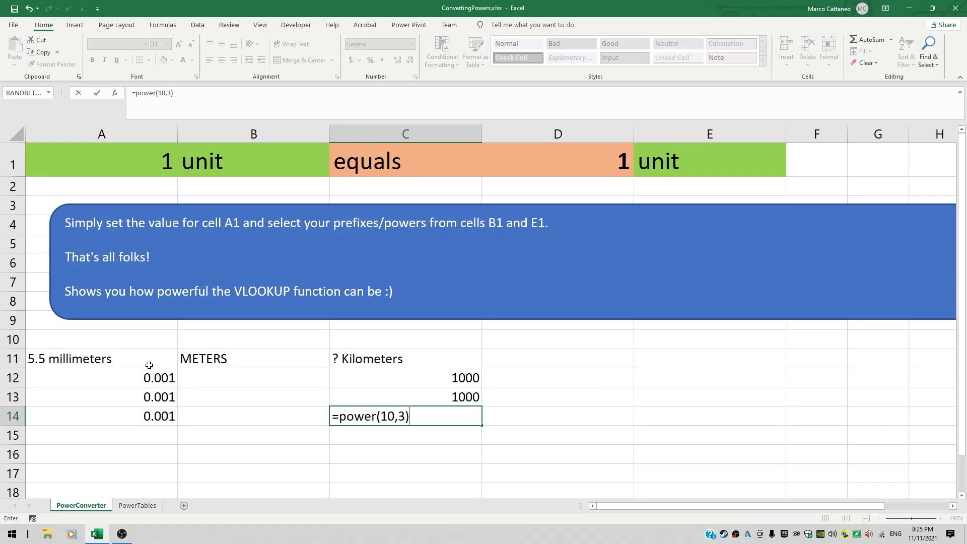
{"action": "key", "text": "Return"}
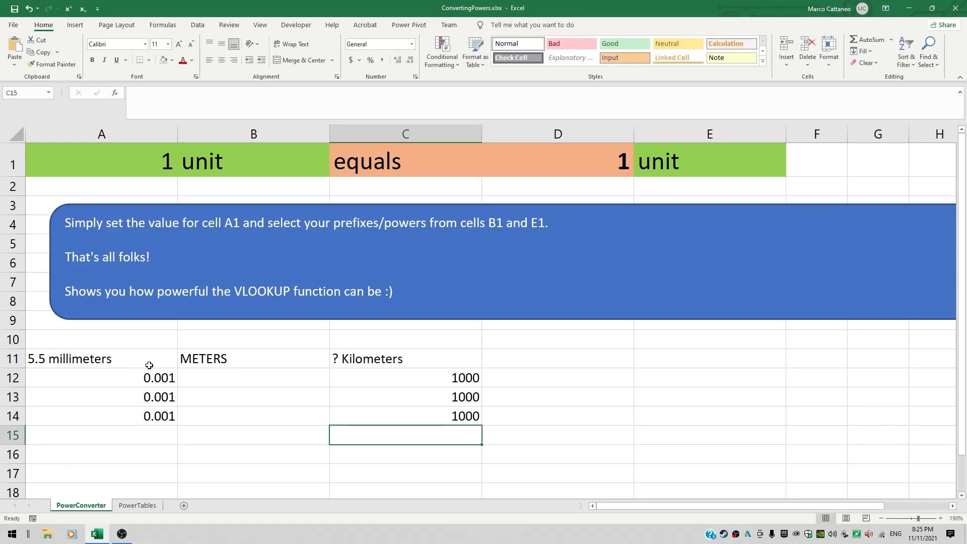
Step: Enter the meter factor as 1 in cell B12 and as =10^0 in cell B13
{"action": "key", "text": "Up"}
{"action": "key", "text": "Up"}
{"action": "key", "text": "Up"}
{"action": "key", "text": "Left"}
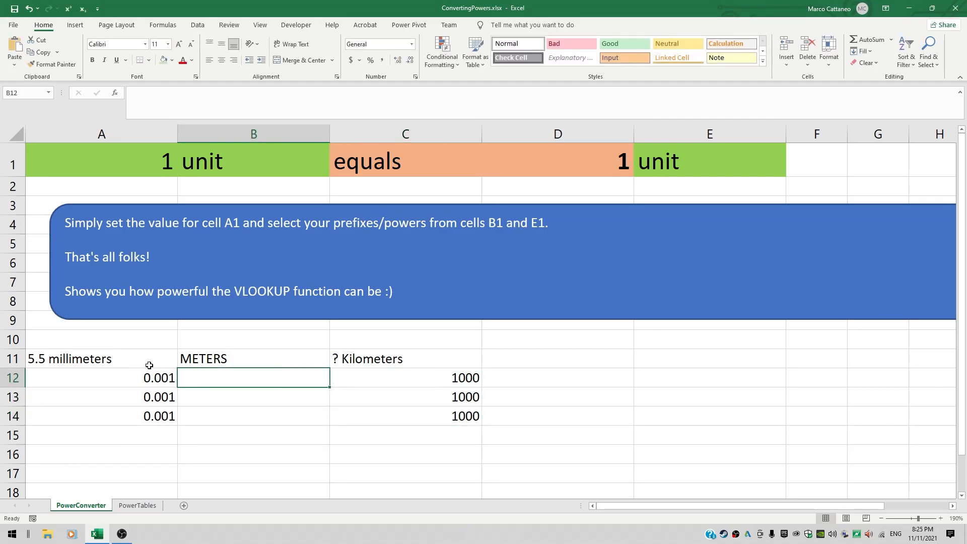
{"action": "type", "text": "1"}
{"action": "key", "text": "Return"}
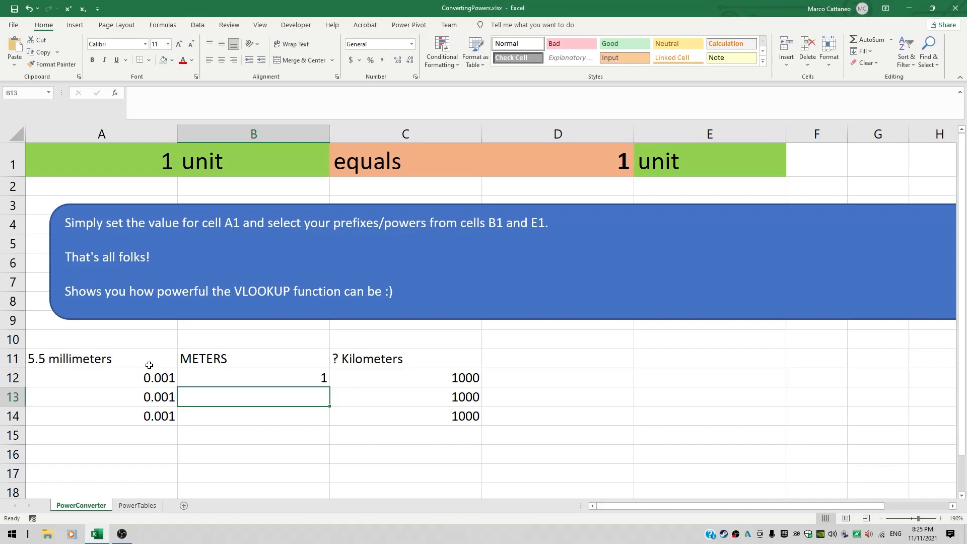
{"action": "type", "text": "=10"}
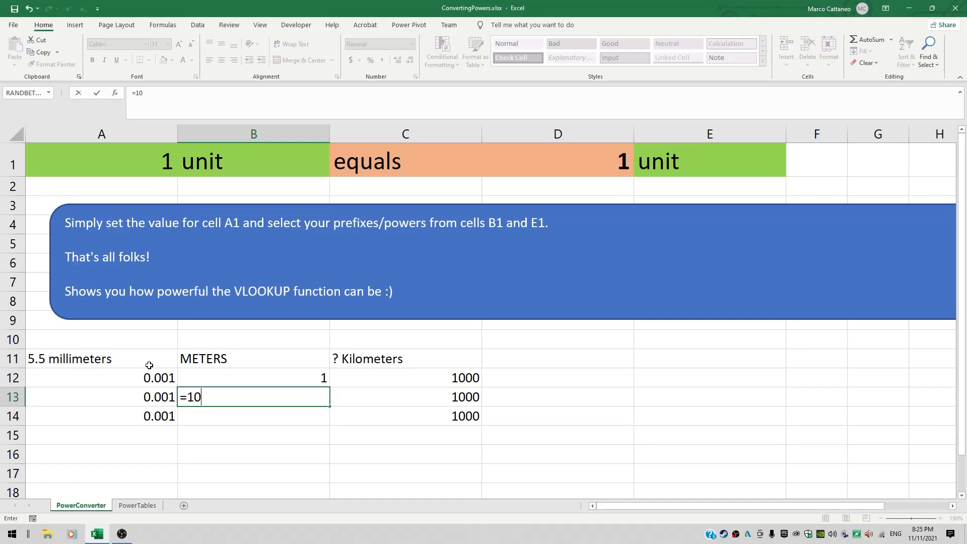
{"action": "type", "text": "^0"}
{"action": "key", "text": "Return"}
Step: Enter the meter factor with the POWER function in cell B14 as =POWER(10,0)
{"action": "type", "text": "=powqe"}
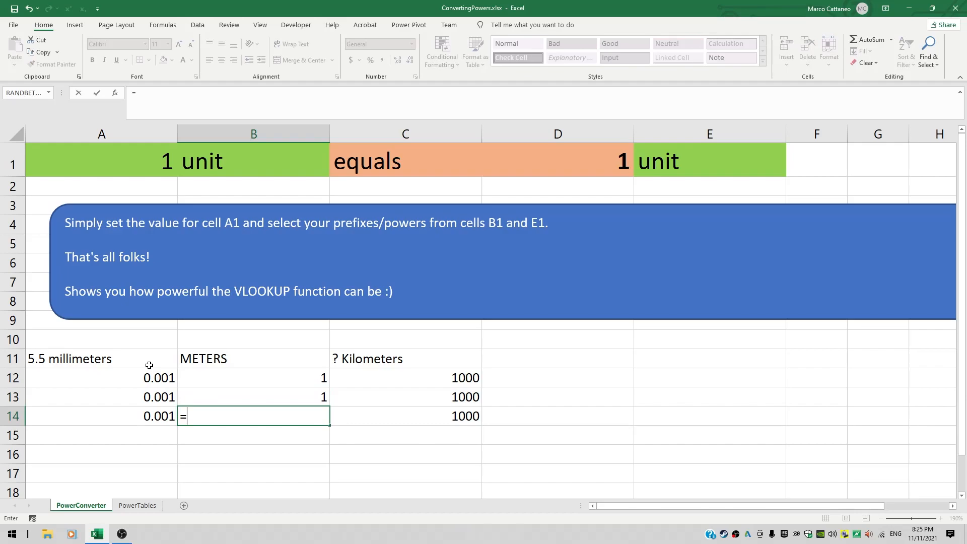
{"action": "key", "text": "BackSpace"}
{"action": "key", "text": "BackSpace"}
{"action": "type", "text": "er"}
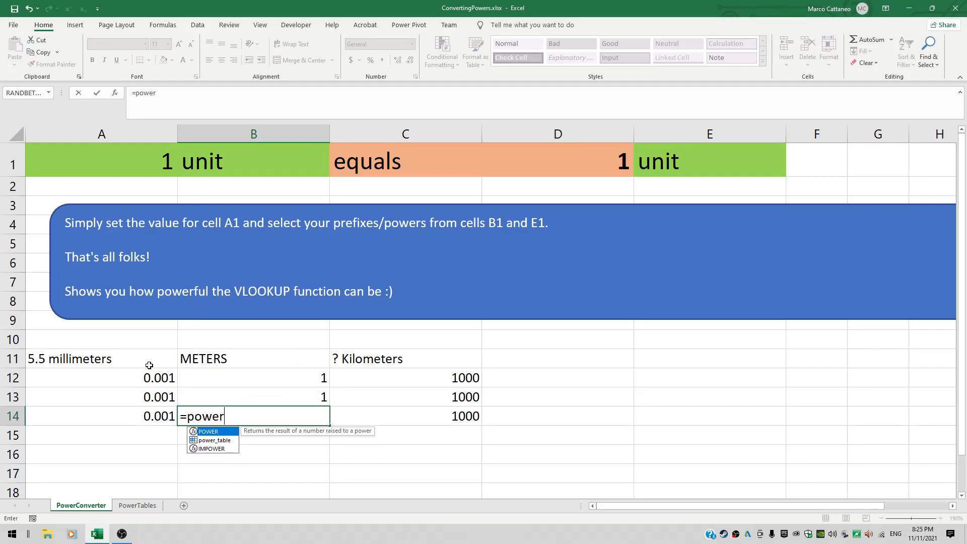
{"action": "type", "text": "(10,0)"}
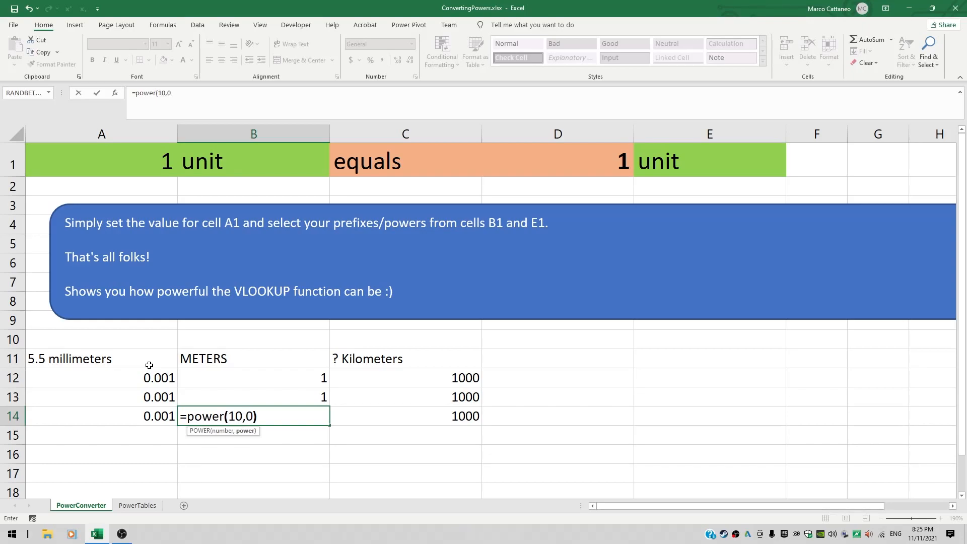
{"action": "key", "text": "Return"}
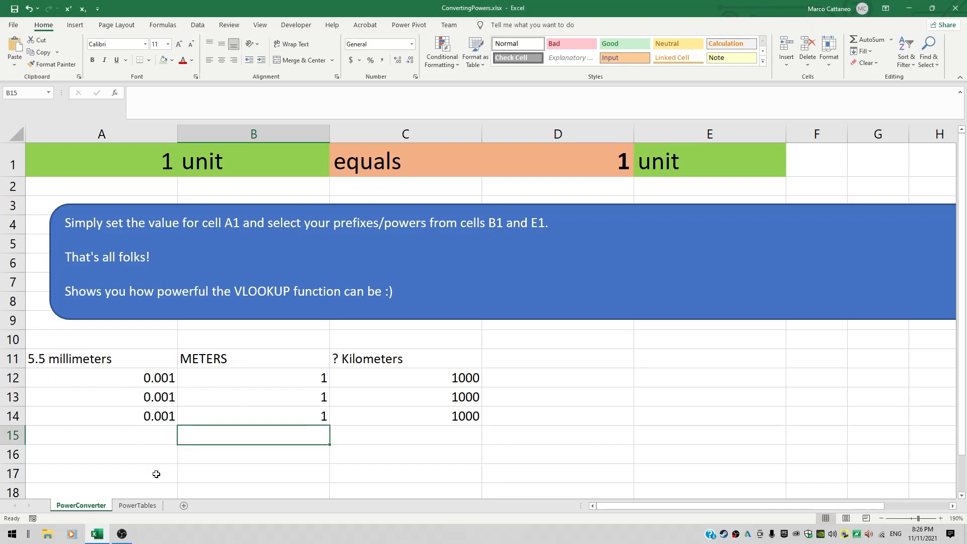
Step: Calculate the kilometer value in cell C16 from the POWER factors with the formula =(A14/C14)*5.5
{"action": "left_click", "coordinate": [156, 418]}
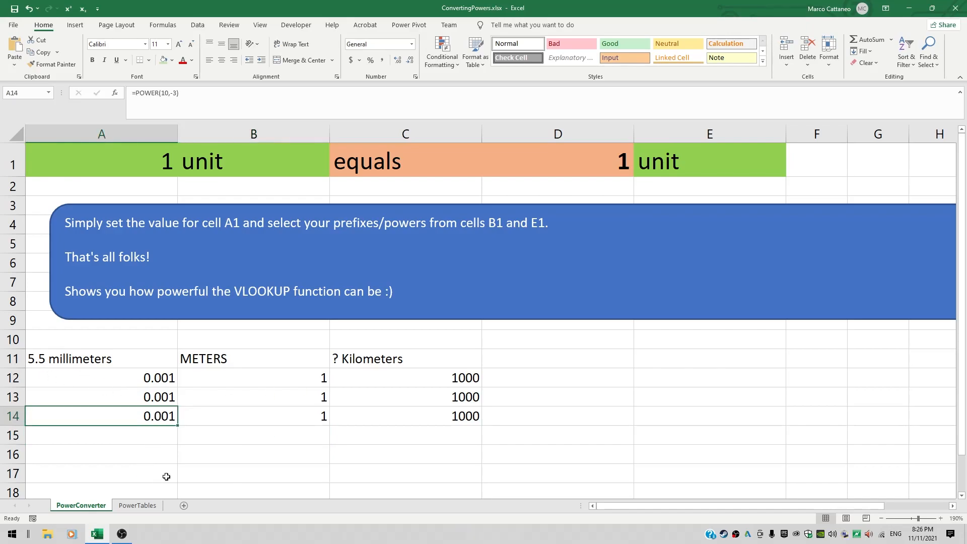
{"action": "left_click", "coordinate": [468, 415]}
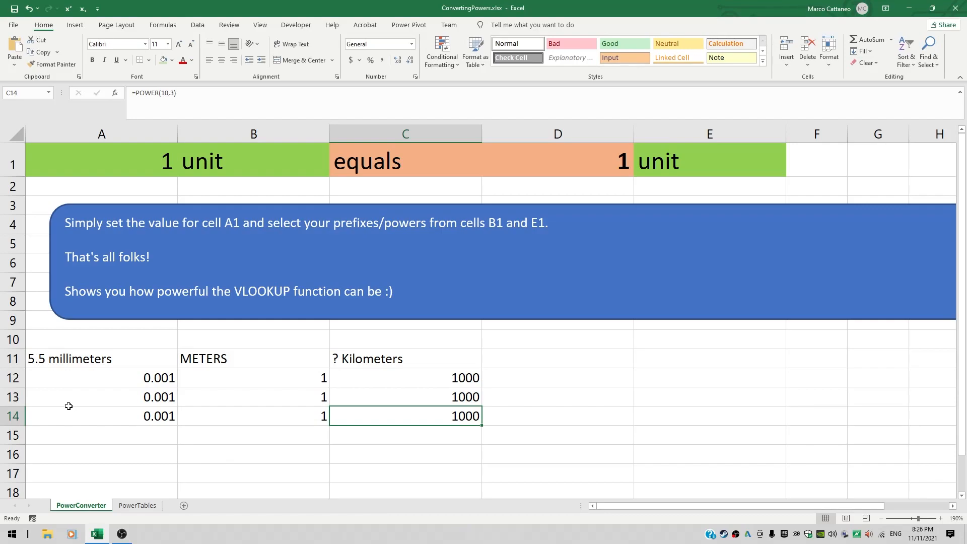
{"action": "left_click", "coordinate": [404, 456]}
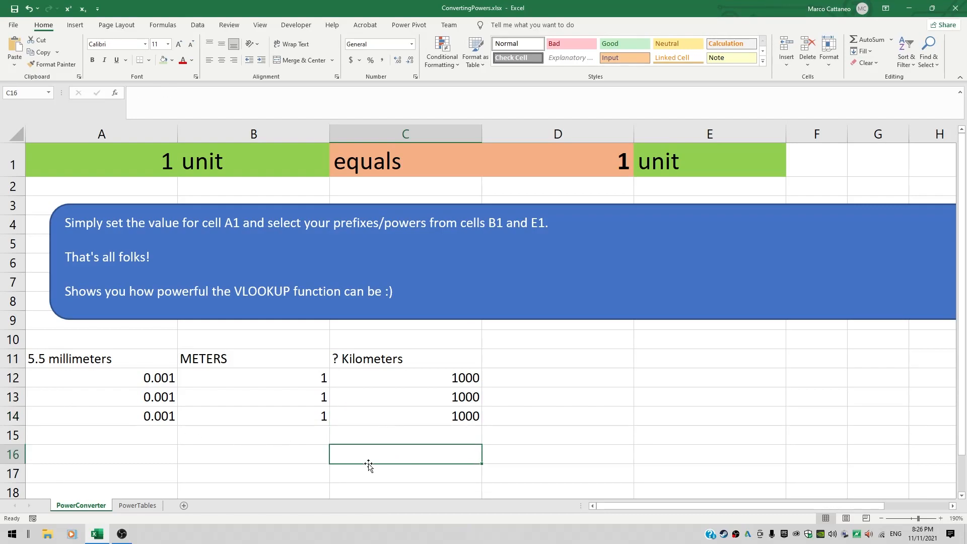
{"action": "type", "text": "=("}
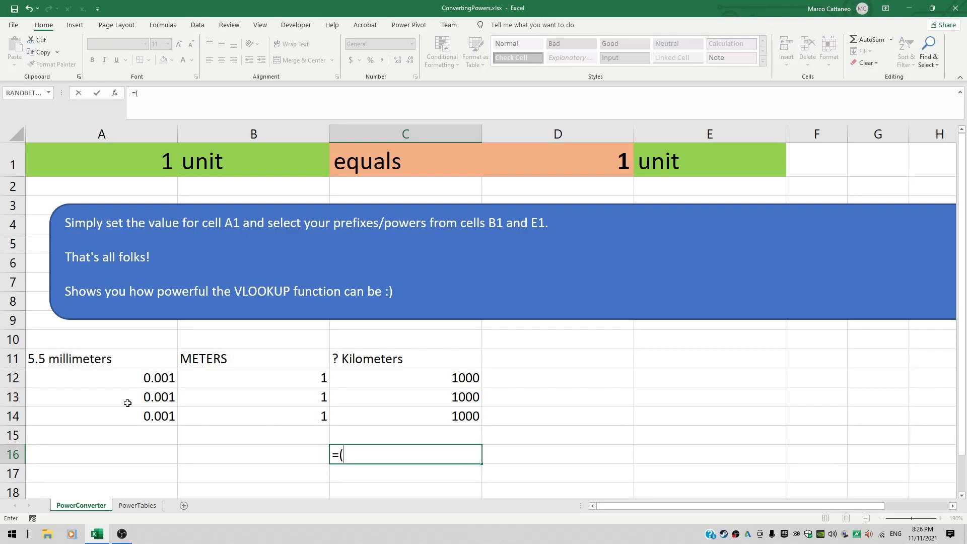
{"action": "left_click", "coordinate": [156, 415]}
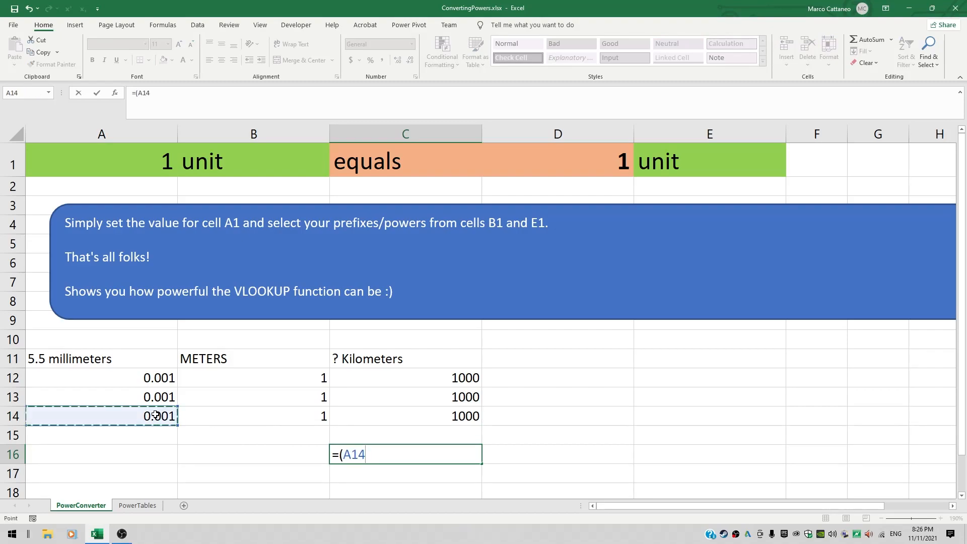
{"action": "type", "text": "/"}
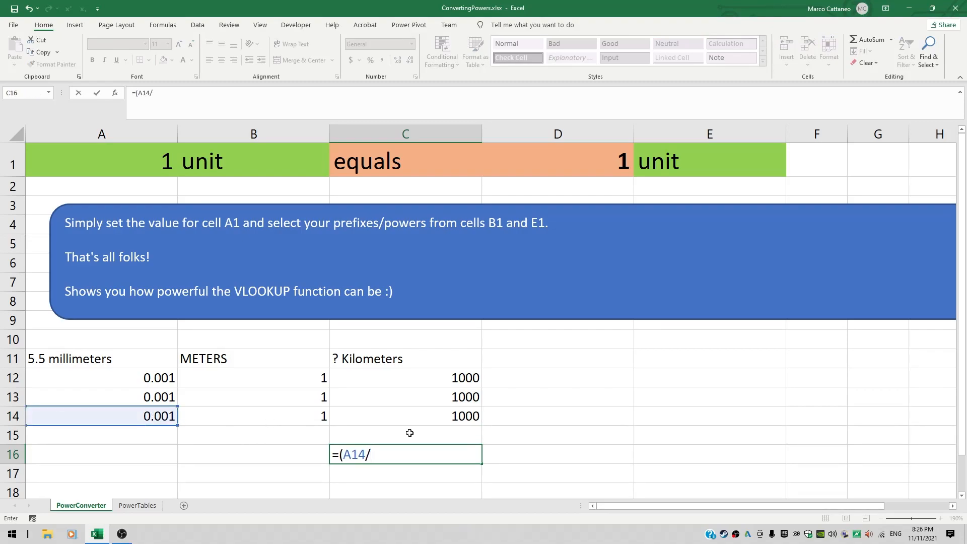
{"action": "left_click", "coordinate": [448, 414]}
{"action": "type", "text": ")*"}
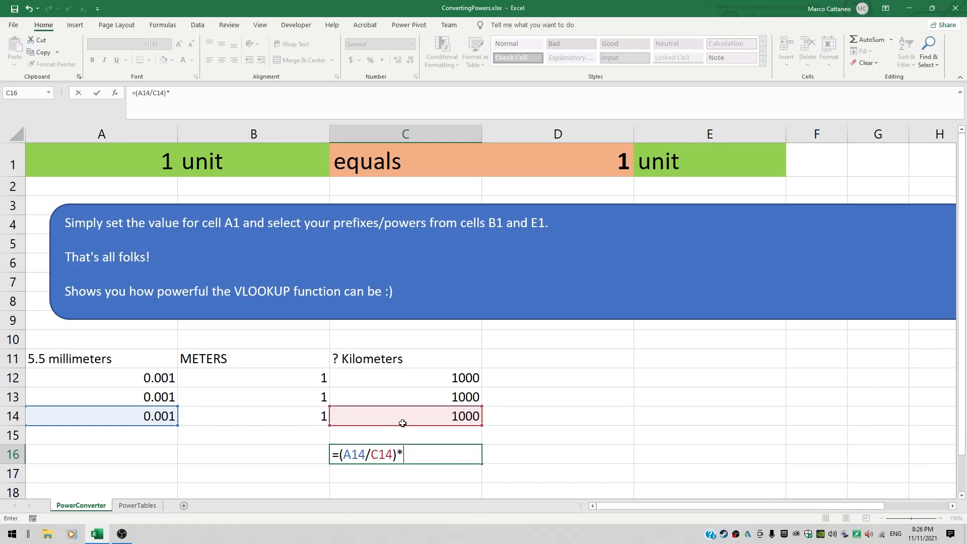
{"action": "type", "text": "5.5"}
{"action": "key", "text": "Return"}
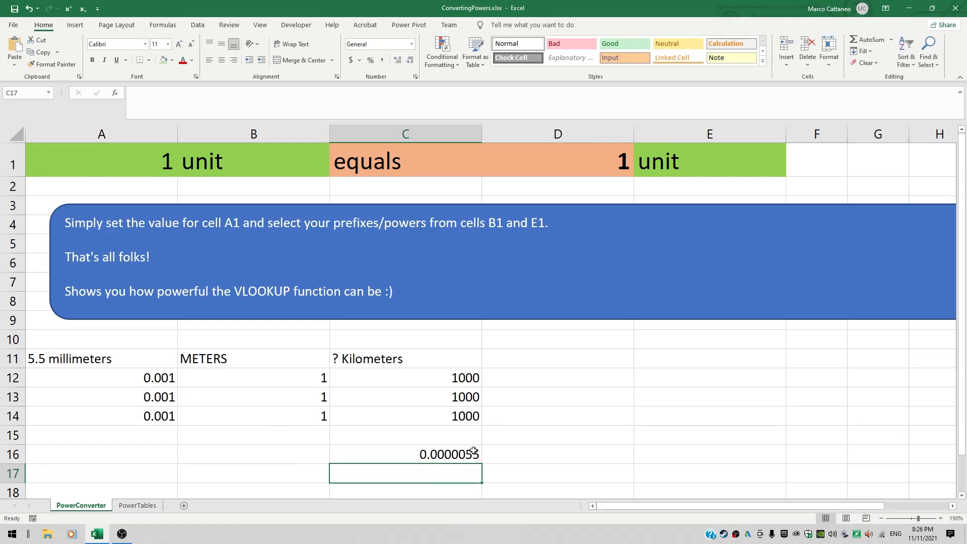
{"action": "left_click", "coordinate": [436, 454]}
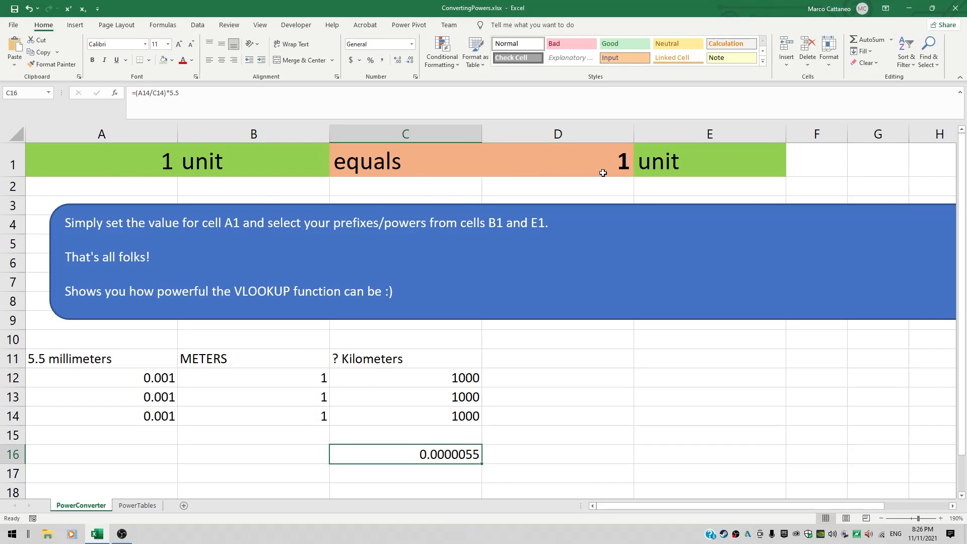
Step: Set the converter's source quantity to 5.5 in cell A1 and its prefix to milli in cell B1
{"action": "left_click", "coordinate": [87, 172]}
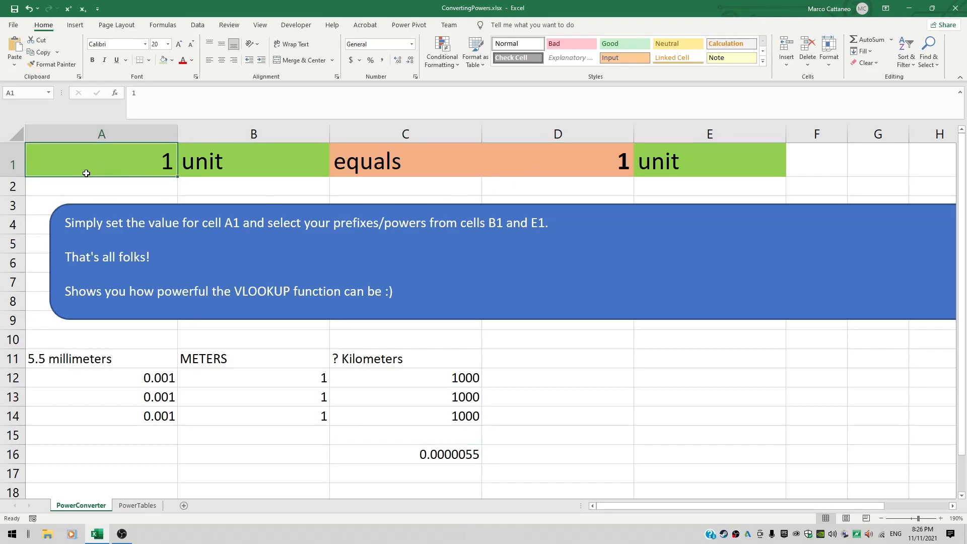
{"action": "type", "text": "5.5"}
{"action": "key", "text": "Return"}
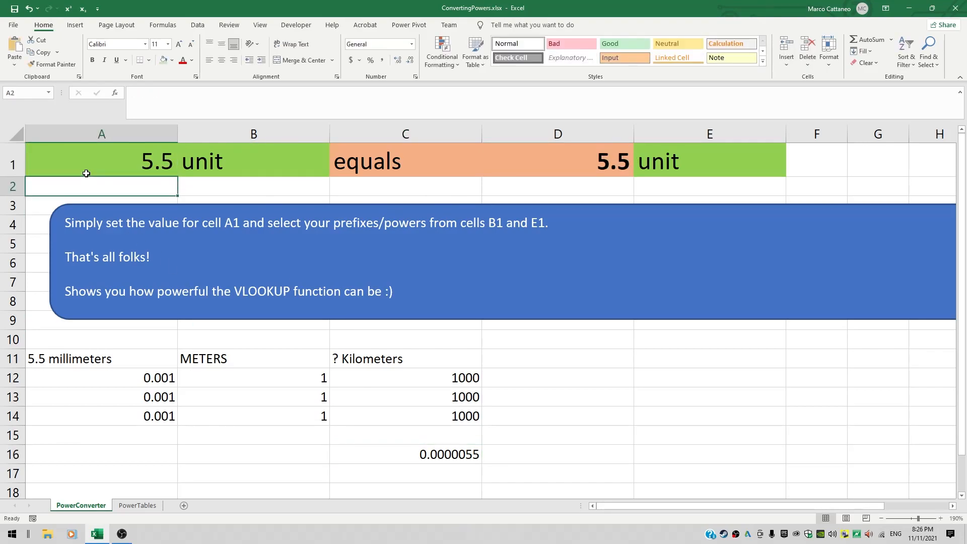
{"action": "left_click", "coordinate": [255, 163]}
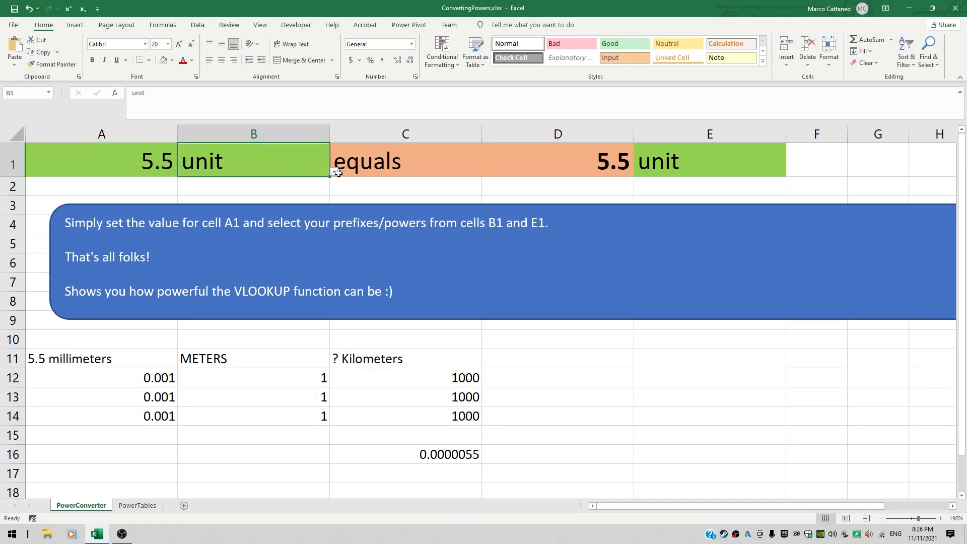
{"action": "left_click", "coordinate": [335, 173]}
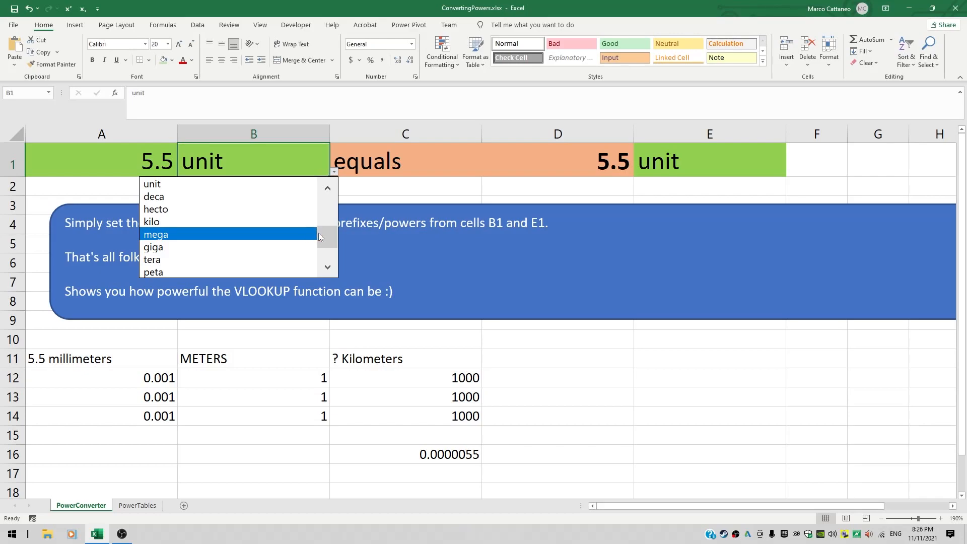
{"action": "left_click", "coordinate": [327, 190]}
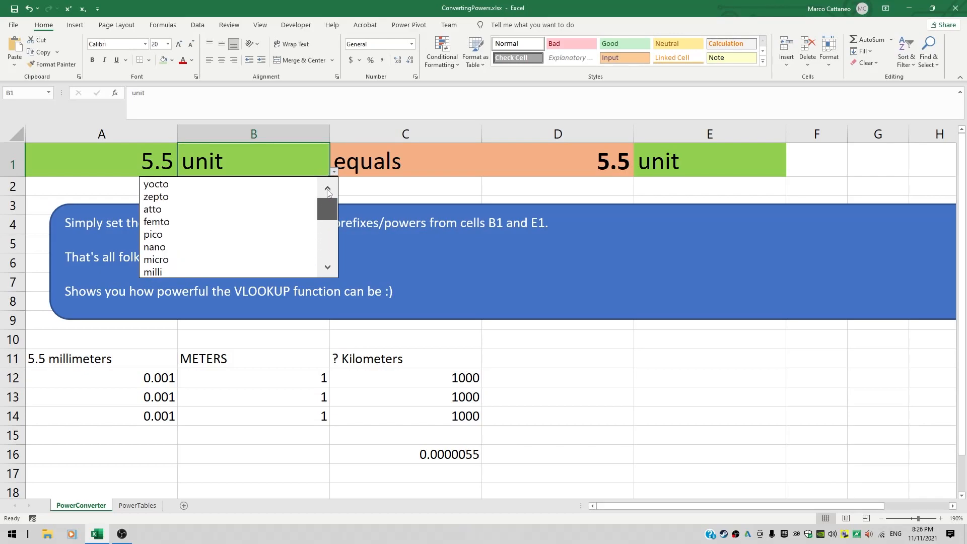
{"action": "left_click", "coordinate": [202, 272]}
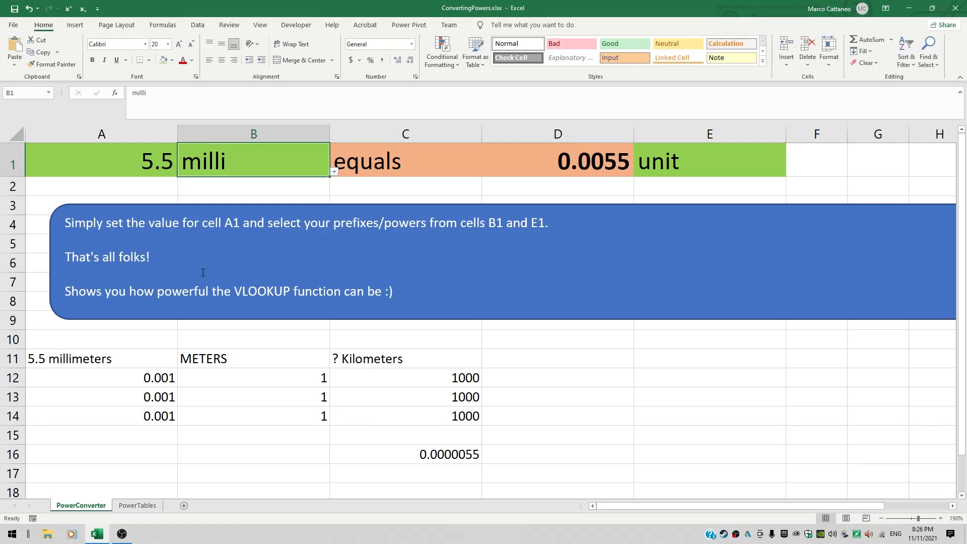
Step: Set the converter's target prefix in cell E1 to kilo
{"action": "left_click", "coordinate": [710, 162]}
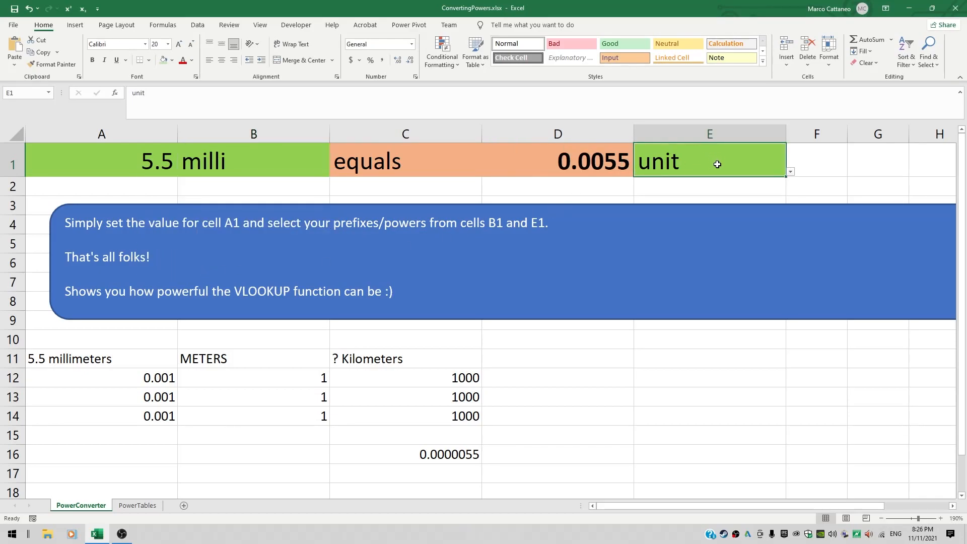
{"action": "left_click", "coordinate": [790, 172]}
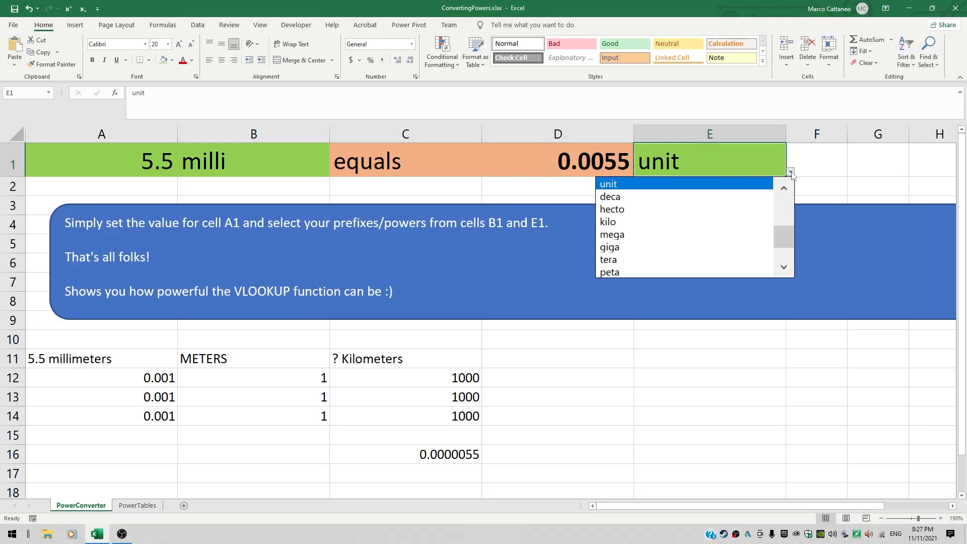
{"action": "left_click", "coordinate": [739, 221]}
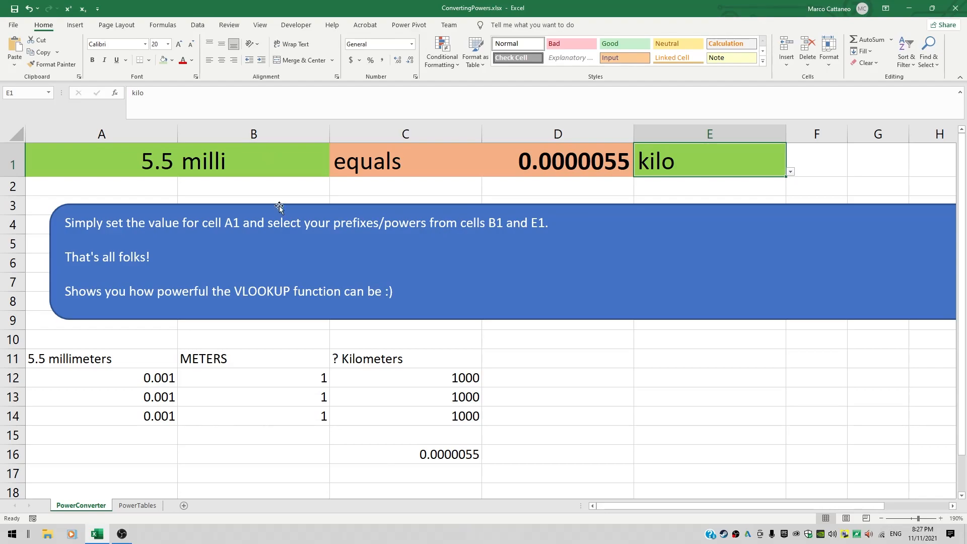
Step: Examine the conversion formula in cell D1, in particular its VLOOKUP of the B1 prefix, and leave it without changes
{"action": "left_click", "coordinate": [554, 163]}
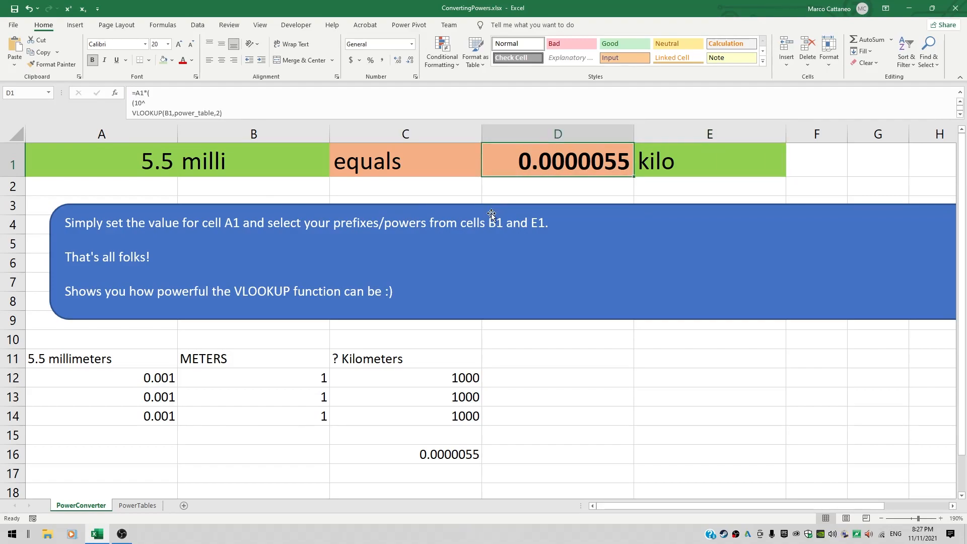
{"action": "key", "text": "F2"}
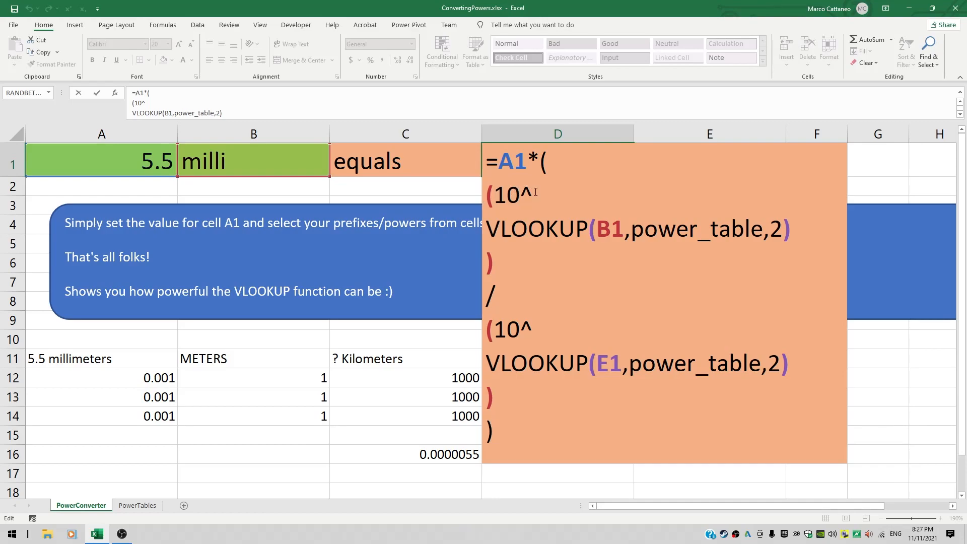
{"action": "left_click_drag", "start_coordinate": [485, 229], "coordinate": [792, 229]}
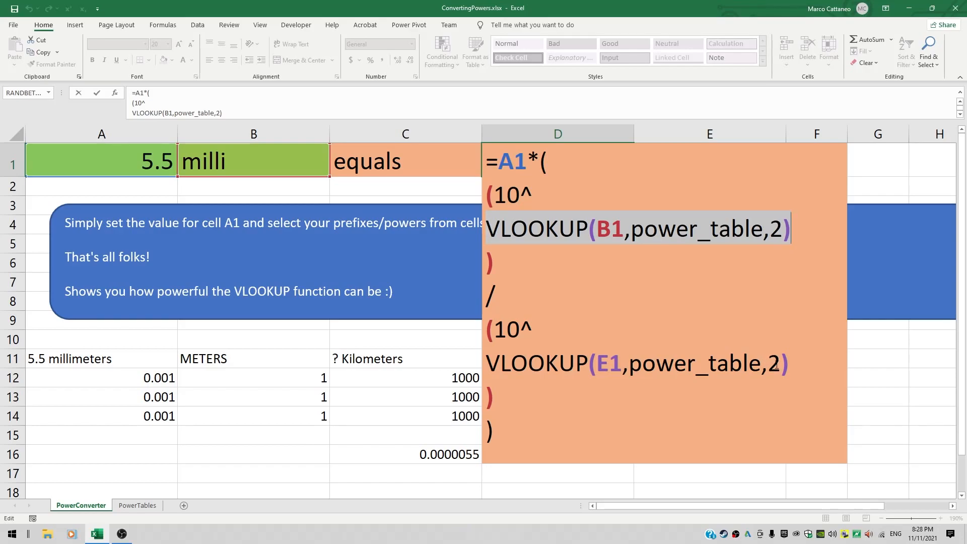
{"action": "left_click", "coordinate": [403, 344]}
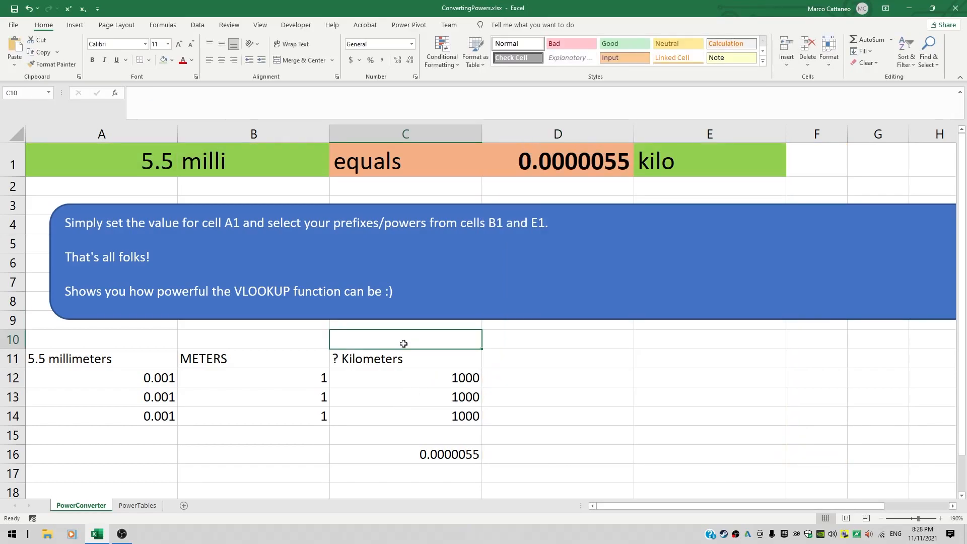
Step: On the PowerTables sheet, examine the prefix table in A1:B21, including the milli and kilo entries and their powers
{"action": "left_click", "coordinate": [136, 506]}
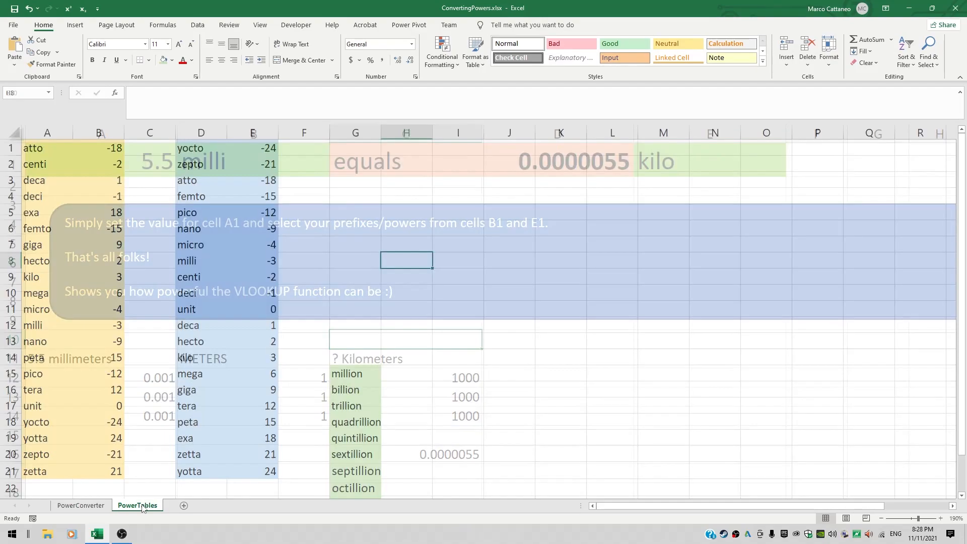
{"action": "left_click_drag", "start_coordinate": [35, 149], "coordinate": [104, 467]}
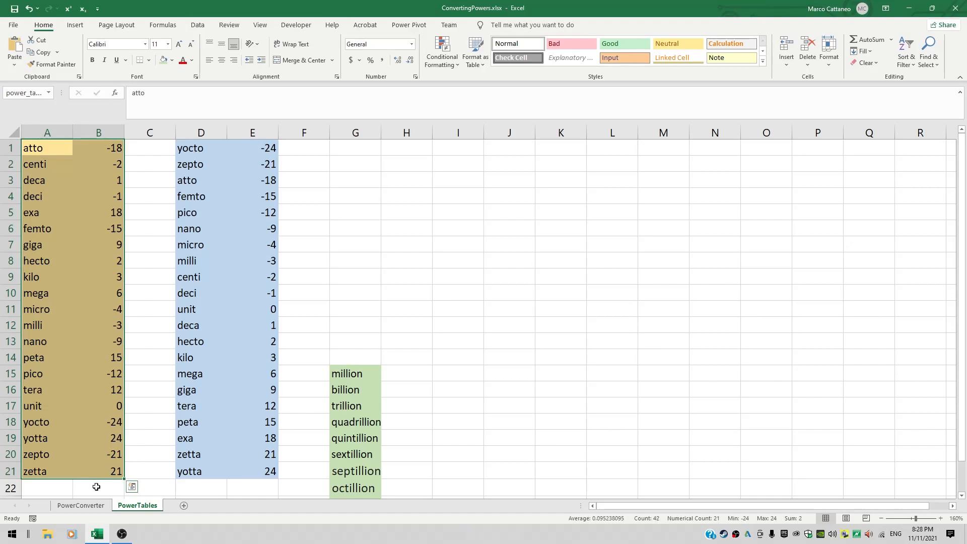
{"action": "left_click", "coordinate": [43, 151]}
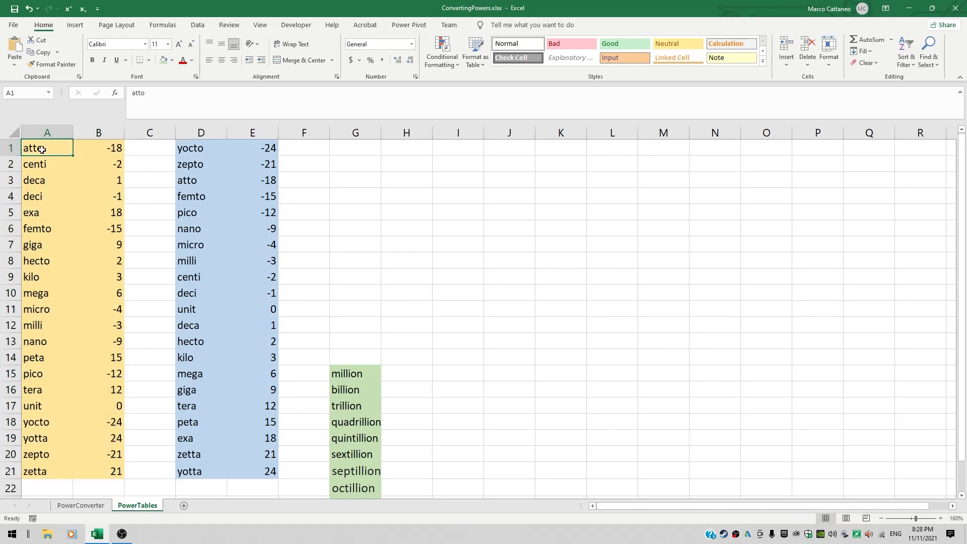
{"action": "left_click", "coordinate": [33, 325]}
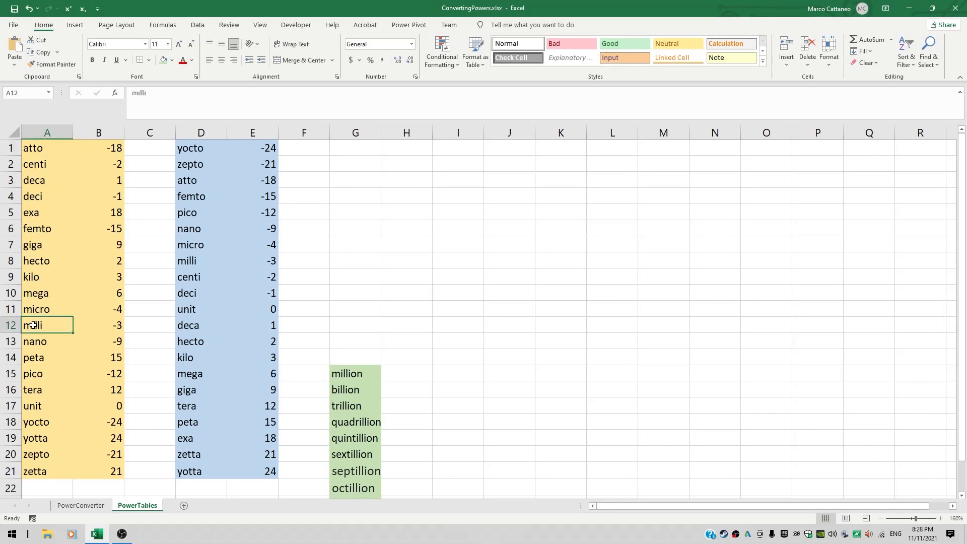
{"action": "left_click", "coordinate": [106, 323]}
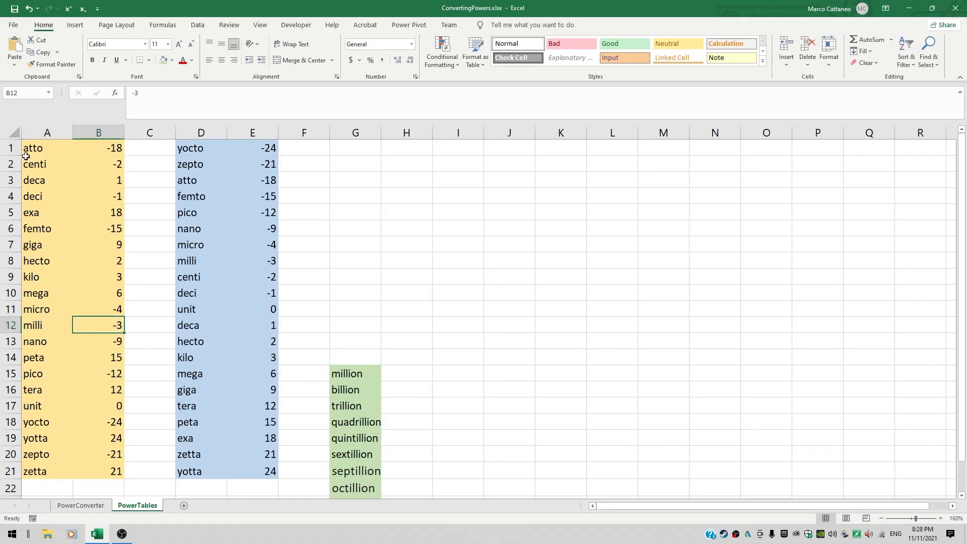
{"action": "left_click", "coordinate": [32, 276]}
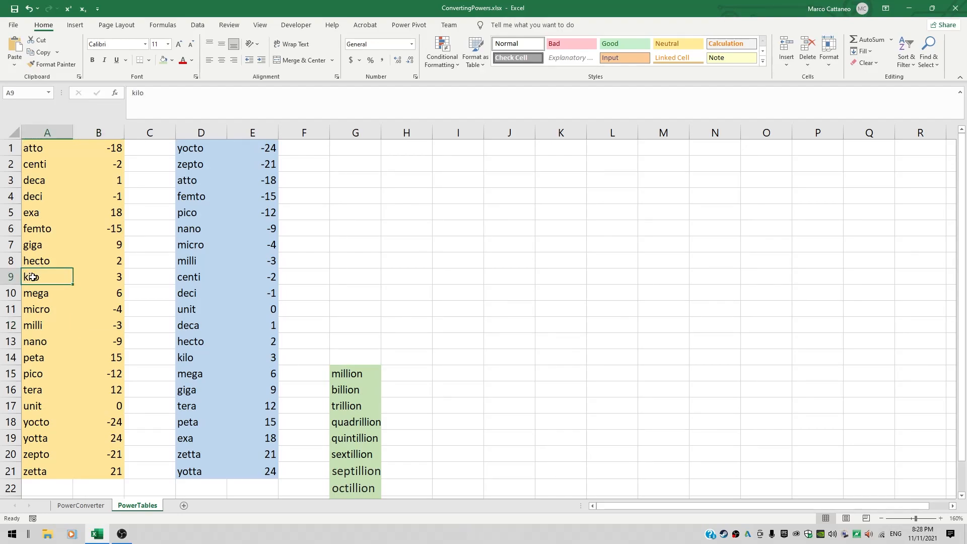
{"action": "left_click", "coordinate": [108, 277]}
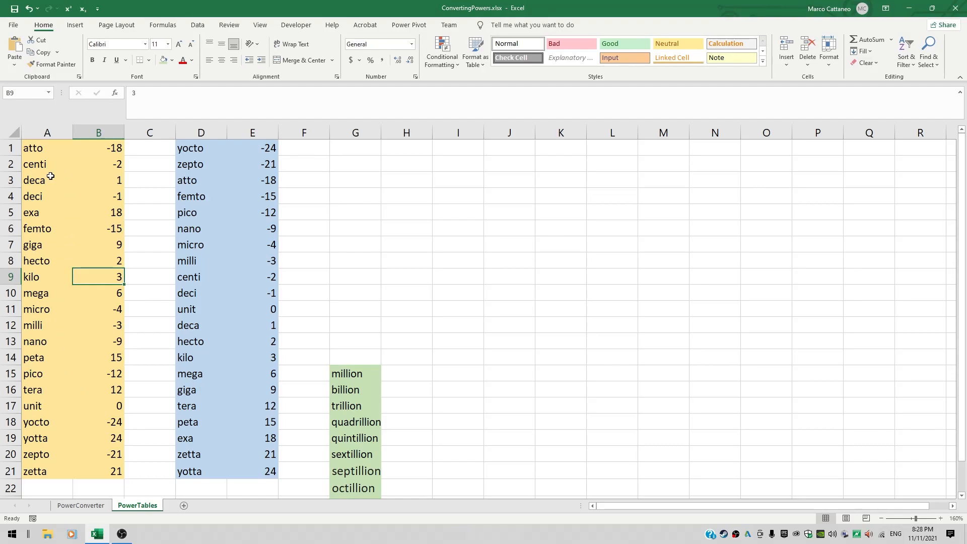
Step: Select the yellow prefix table A1:B21 and check the name defined for this range
{"action": "left_click_drag", "start_coordinate": [41, 149], "coordinate": [121, 481]}
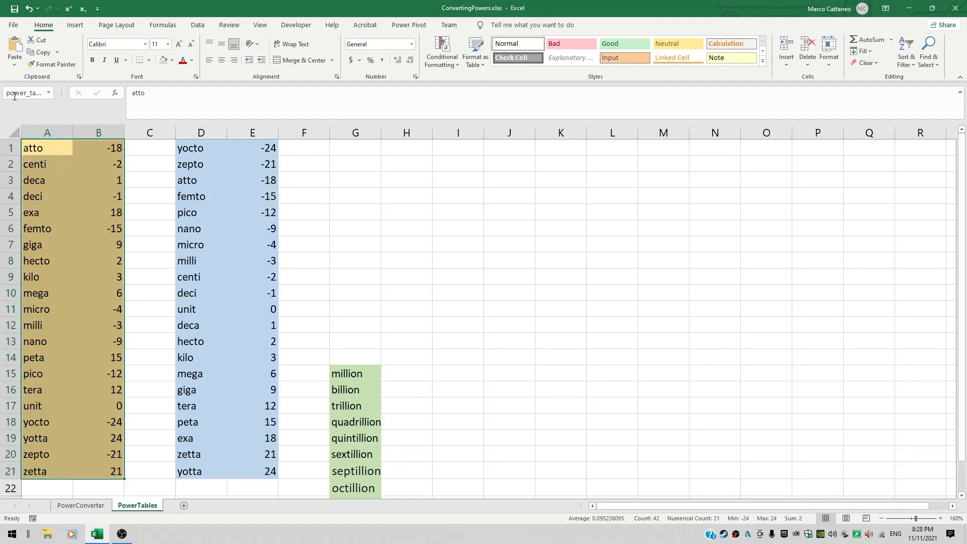
{"action": "left_click", "coordinate": [48, 93]}
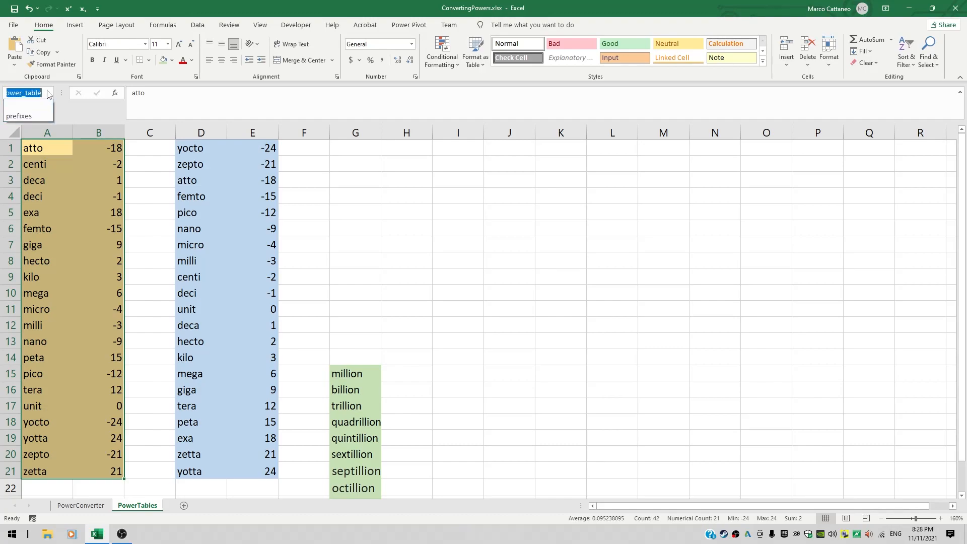
{"action": "left_click", "coordinate": [43, 172]}
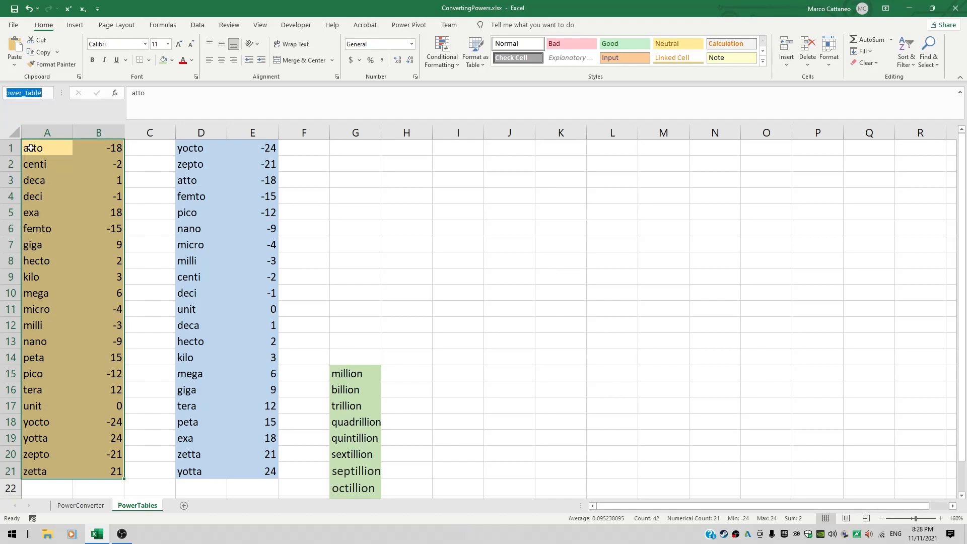
{"action": "left_click", "coordinate": [41, 149]}
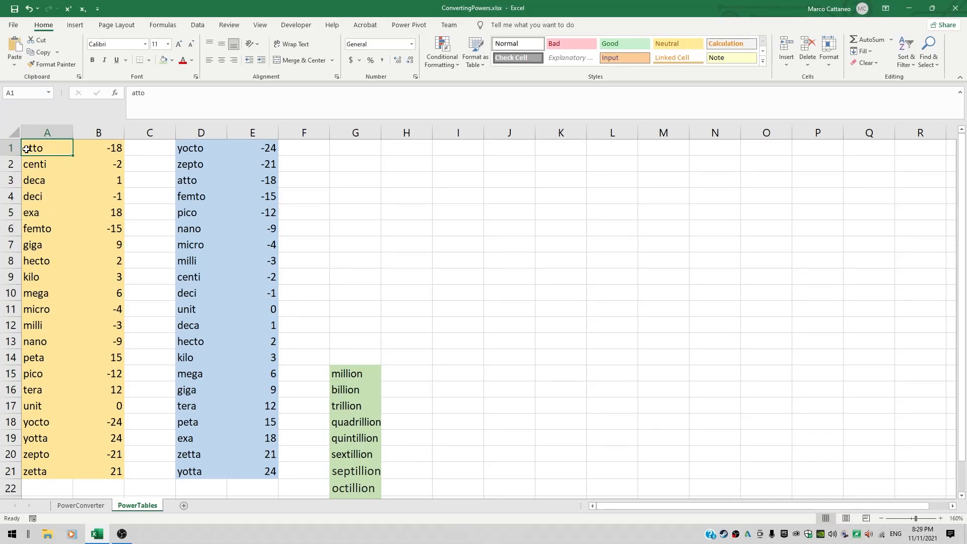
Step: Examine the blue prefix table in D1:E21 and how its entries are ordered, starting from cell D1
{"action": "left_click_drag", "start_coordinate": [192, 151], "coordinate": [262, 470]}
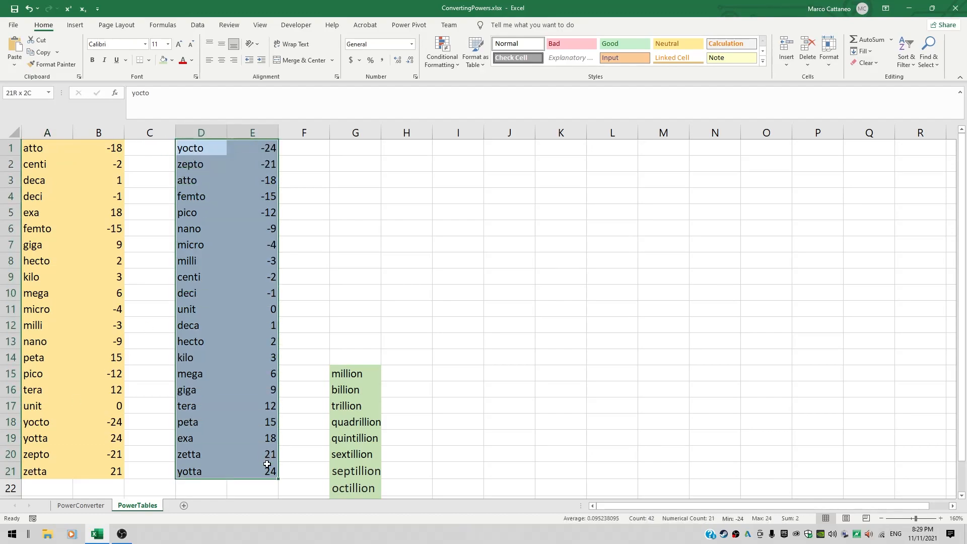
{"action": "left_click", "coordinate": [205, 176]}
{"action": "left_click", "coordinate": [202, 148]}
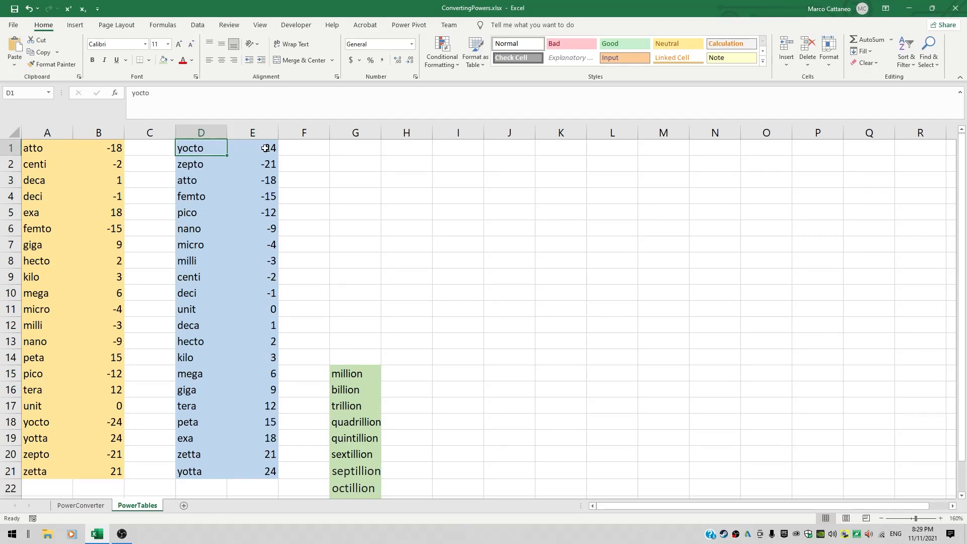
Step: Compare the prefixes mega, giga and tera in the blue table with the number names million, billion and trillion in column G
{"action": "left_click", "coordinate": [195, 473]}
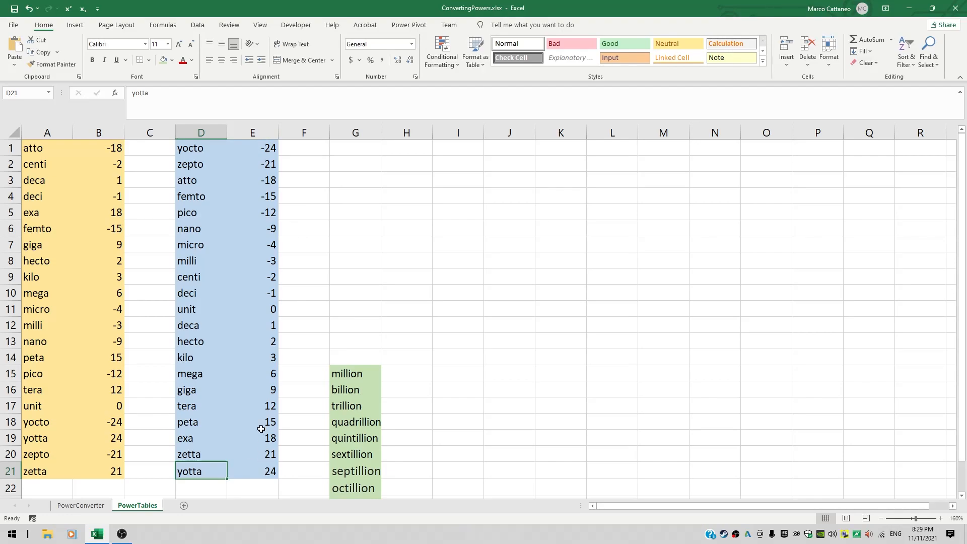
{"action": "left_click", "coordinate": [203, 375]}
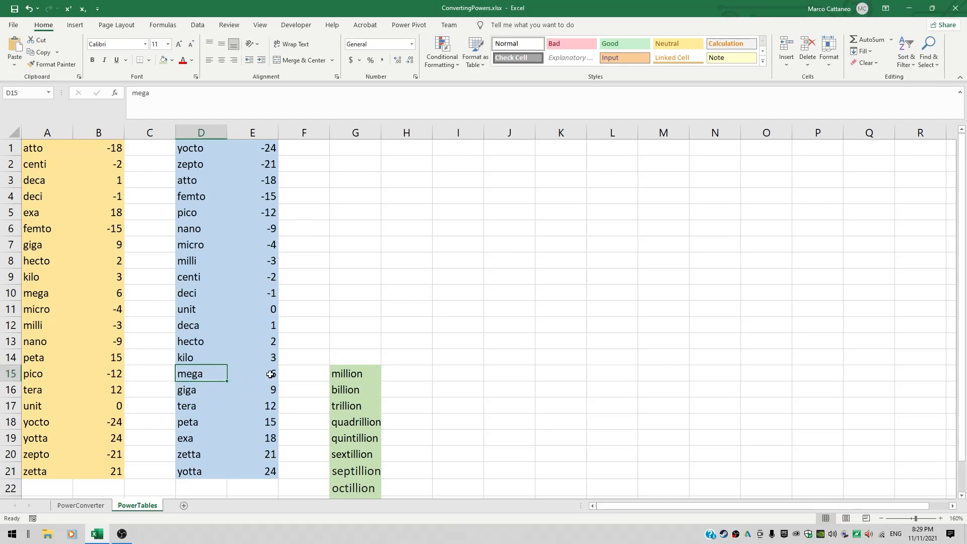
{"action": "left_click", "coordinate": [357, 373]}
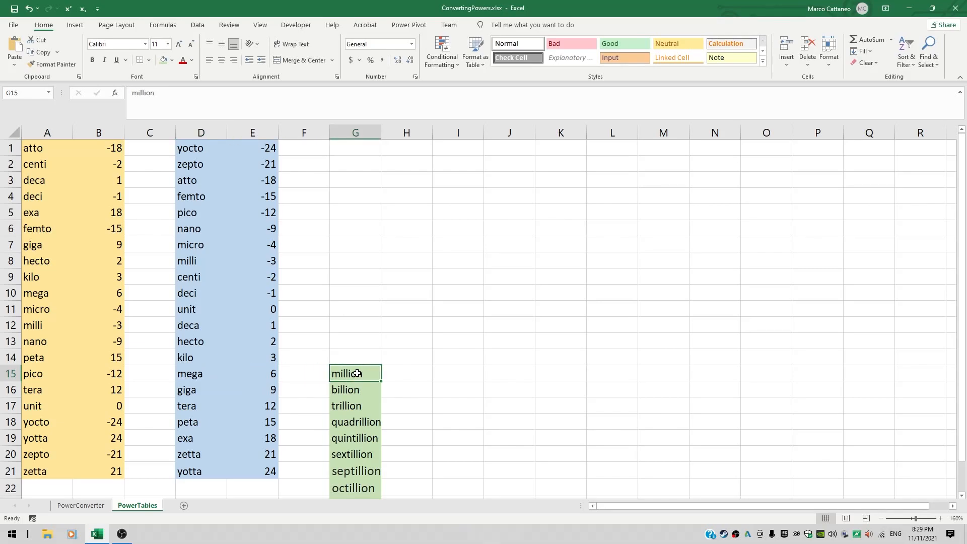
{"action": "left_click", "coordinate": [189, 391]}
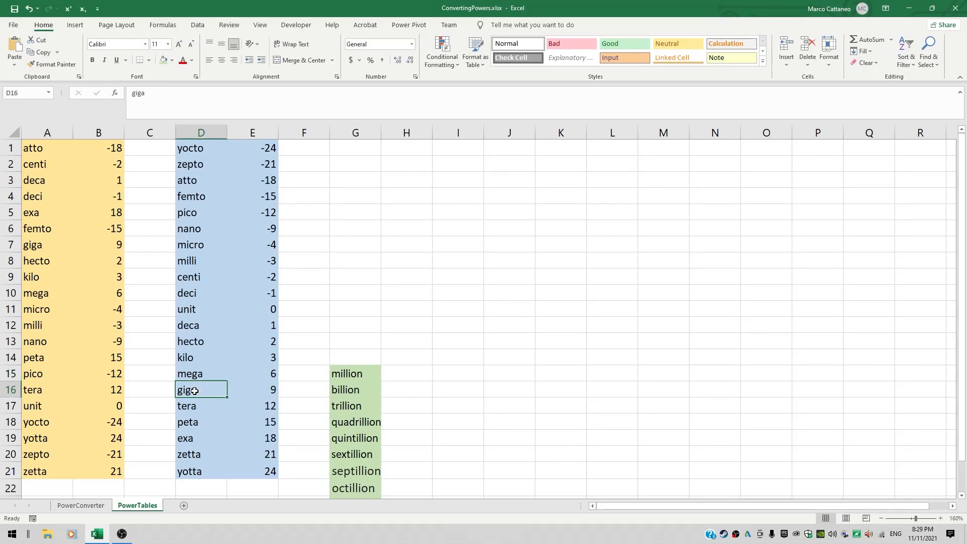
{"action": "left_click", "coordinate": [367, 397]}
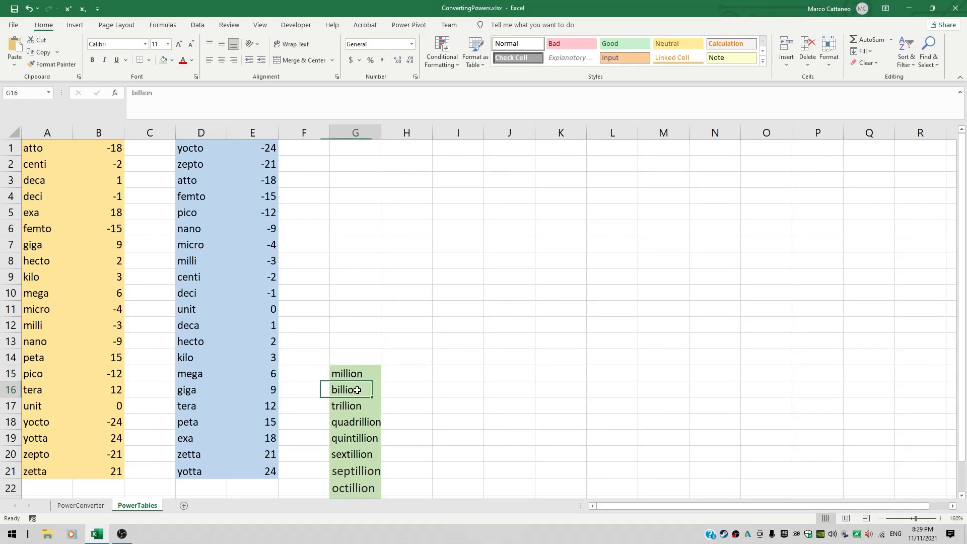
{"action": "left_click", "coordinate": [188, 407]}
{"action": "left_click", "coordinate": [347, 407]}
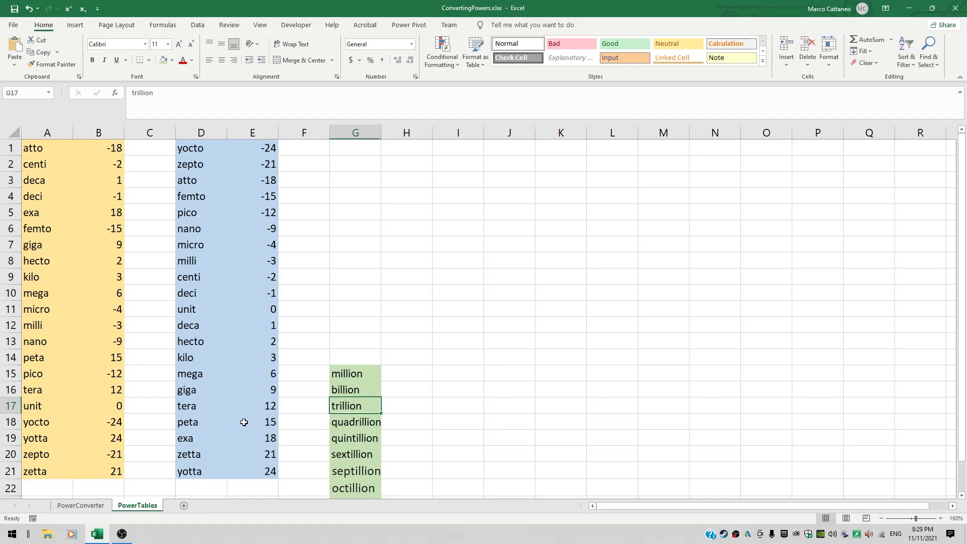
Step: Go through the large prefixes in D15:D21 one by one, from mega to yotta
{"action": "left_click", "coordinate": [198, 376]}
{"action": "left_click", "coordinate": [189, 389]}
{"action": "left_click", "coordinate": [187, 406]}
{"action": "left_click", "coordinate": [184, 423]}
{"action": "left_click", "coordinate": [182, 437]}
{"action": "left_click", "coordinate": [185, 454]}
{"action": "left_click", "coordinate": [186, 471]}
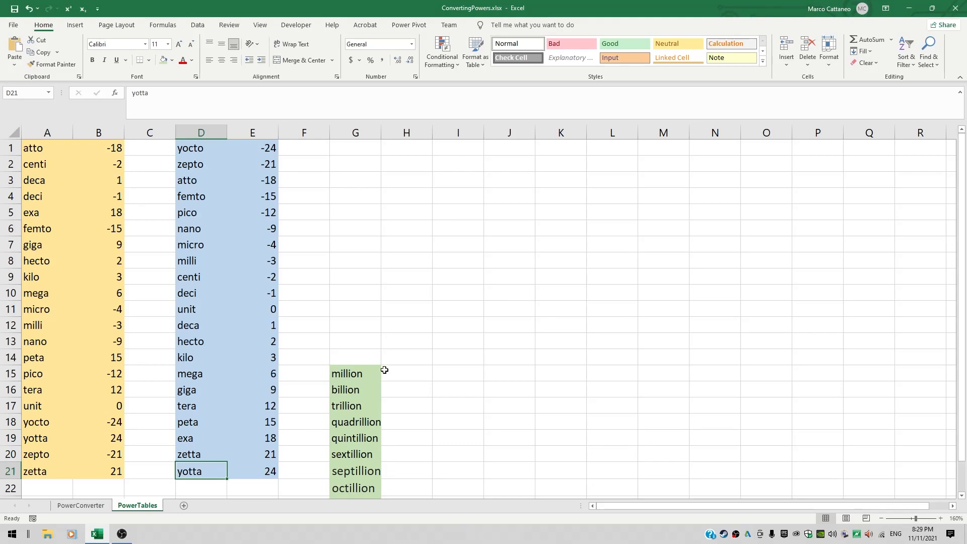
Step: Go through the green number names in G15:G19 one by one, from million to quintillion
{"action": "left_click", "coordinate": [353, 376]}
{"action": "left_click", "coordinate": [347, 390]}
{"action": "left_click", "coordinate": [344, 407]}
{"action": "left_click", "coordinate": [356, 422]}
{"action": "left_click", "coordinate": [356, 438]}
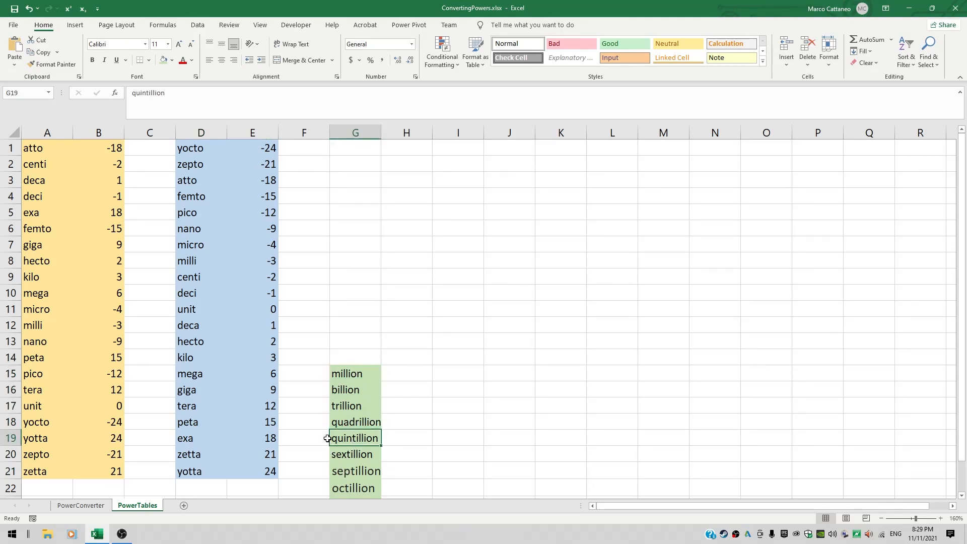
{"action": "left_click", "coordinate": [335, 312]}
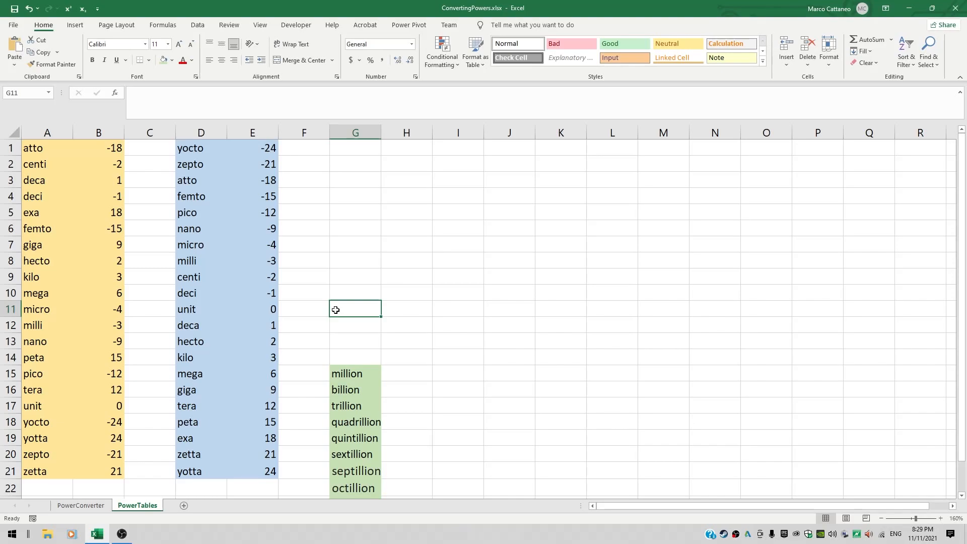
Step: On the PowerConverter sheet, set the source prefix in cell B1 to kilo
{"action": "left_click", "coordinate": [86, 506]}
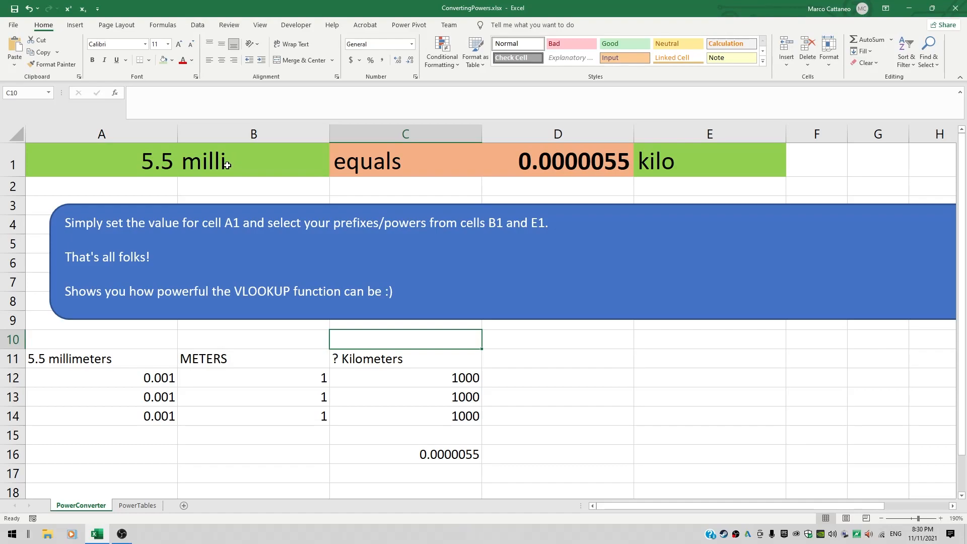
{"action": "left_click", "coordinate": [211, 166]}
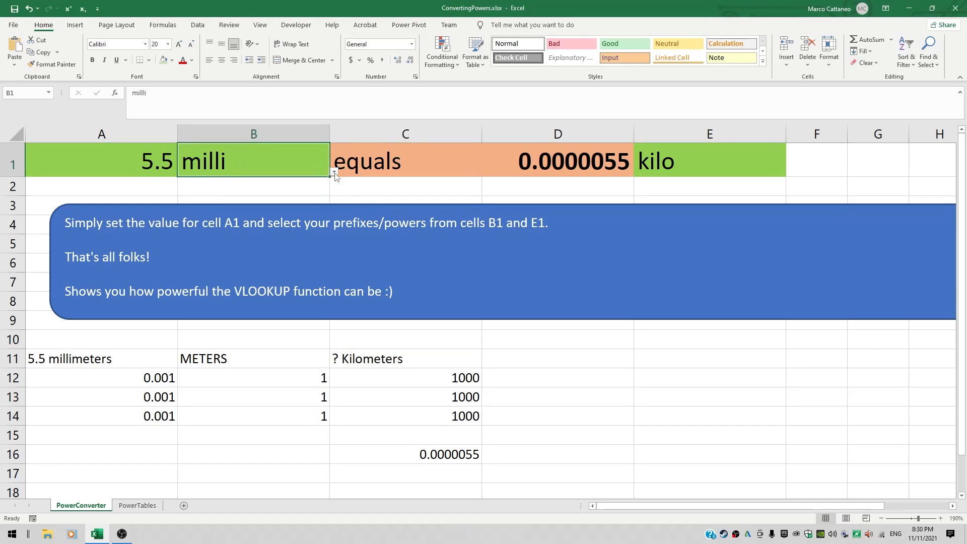
{"action": "left_click", "coordinate": [334, 172]}
{"action": "left_click", "coordinate": [214, 260]}
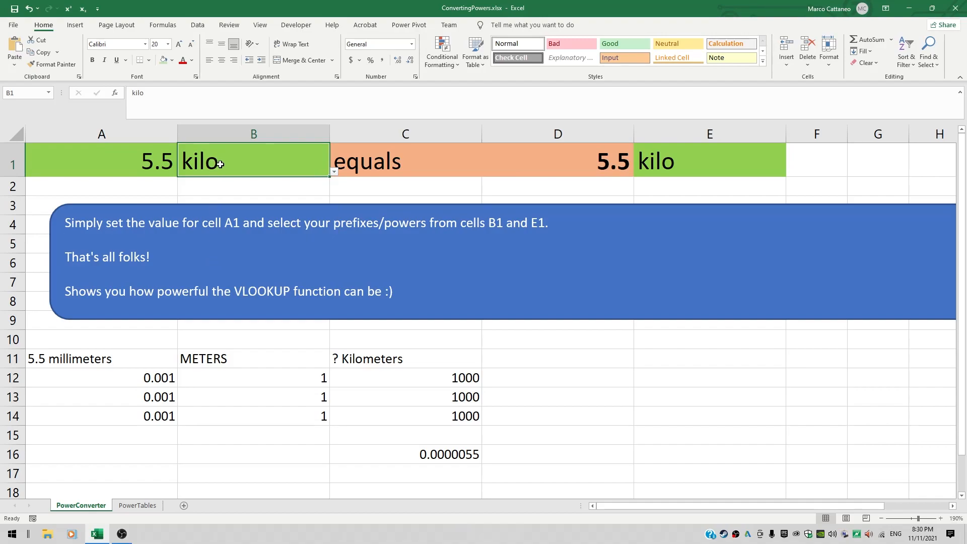
Step: Set the target prefix in cell E1 to milli
{"action": "left_click", "coordinate": [725, 164]}
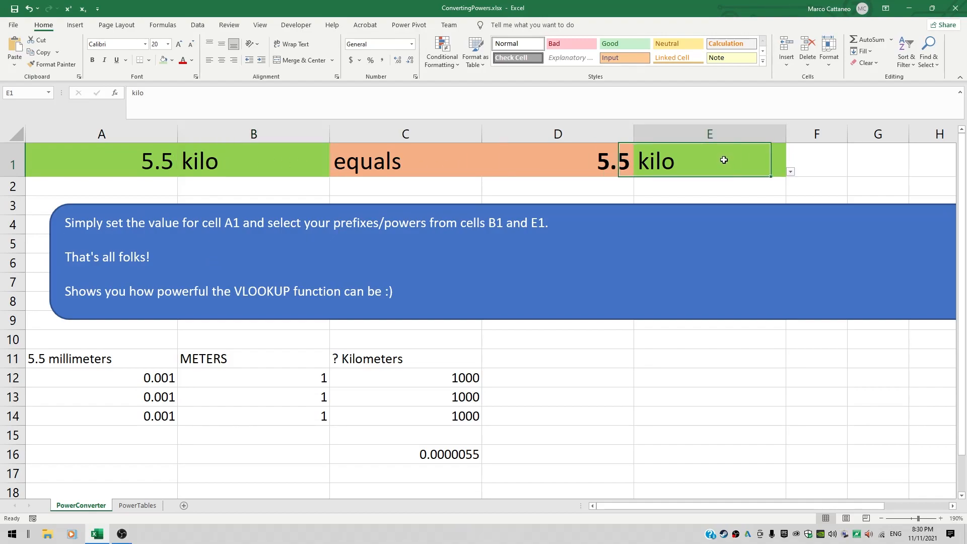
{"action": "left_click", "coordinate": [790, 173]}
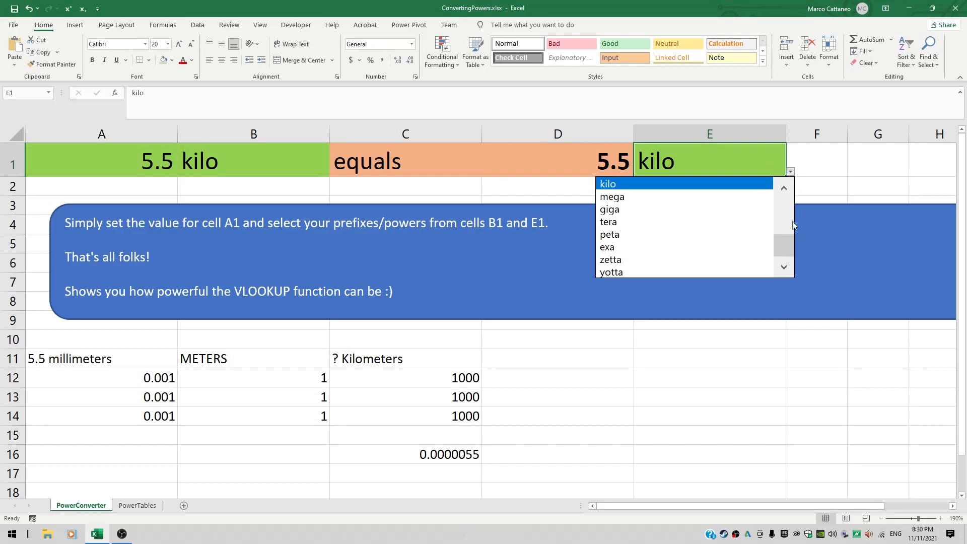
{"action": "left_click_drag", "start_coordinate": [787, 240], "coordinate": [785, 214]}
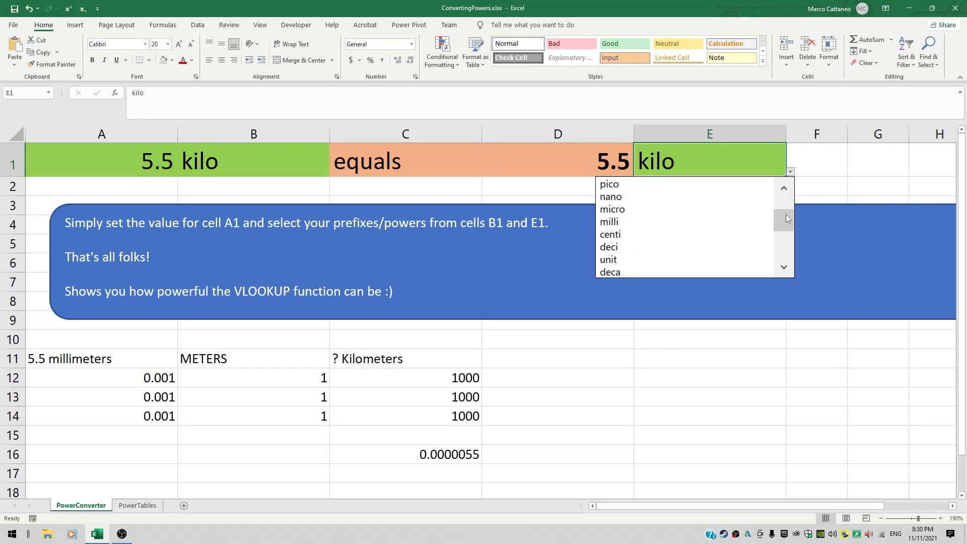
{"action": "left_click", "coordinate": [674, 225]}
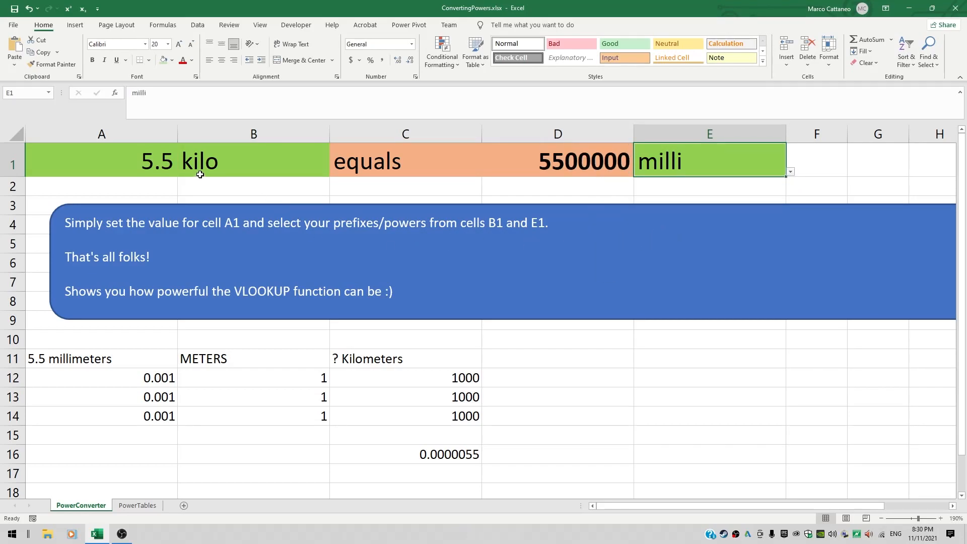